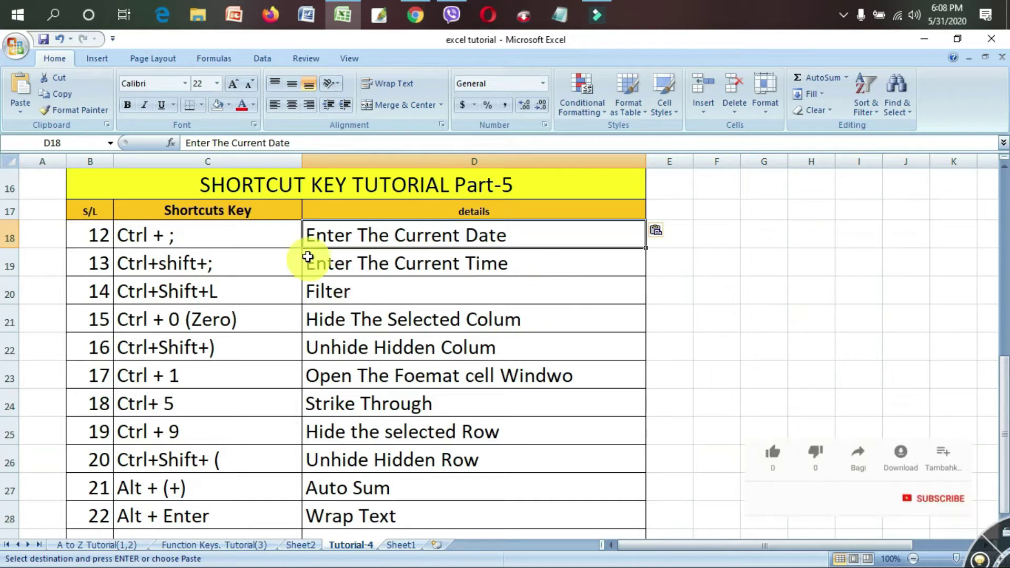
Insert the current date in cell G18 of the Tutorial-4 sheet
{"action": "left_click", "coordinate": [182, 227]}
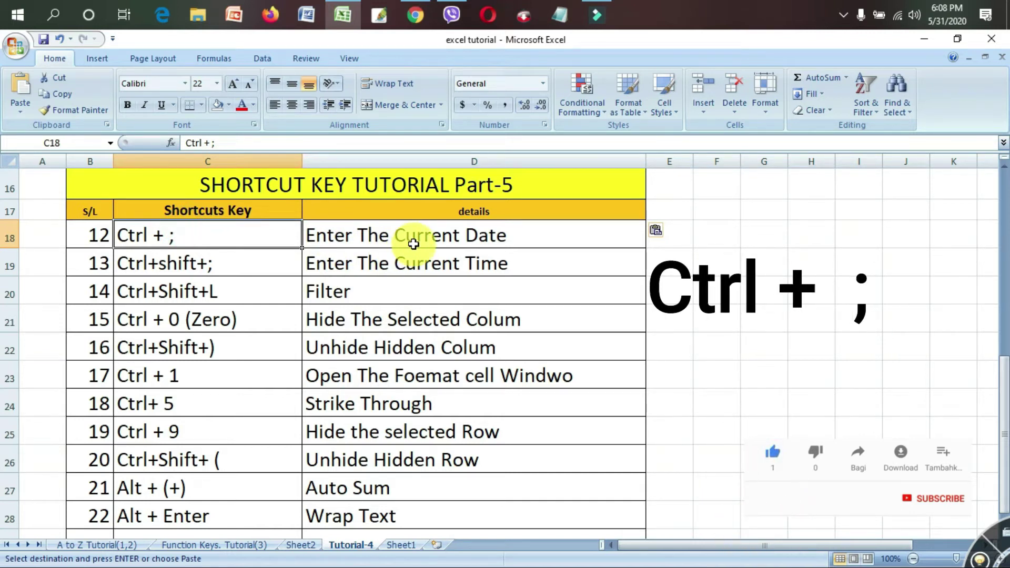
{"action": "left_click", "coordinate": [719, 235]}
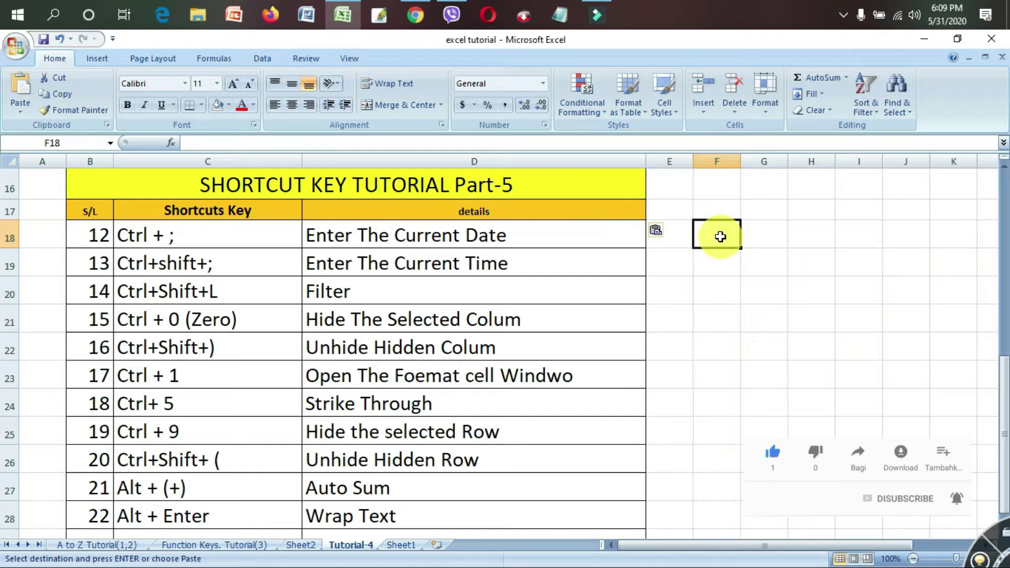
{"action": "left_click", "coordinate": [763, 233]}
{"action": "left_click", "coordinate": [718, 232]}
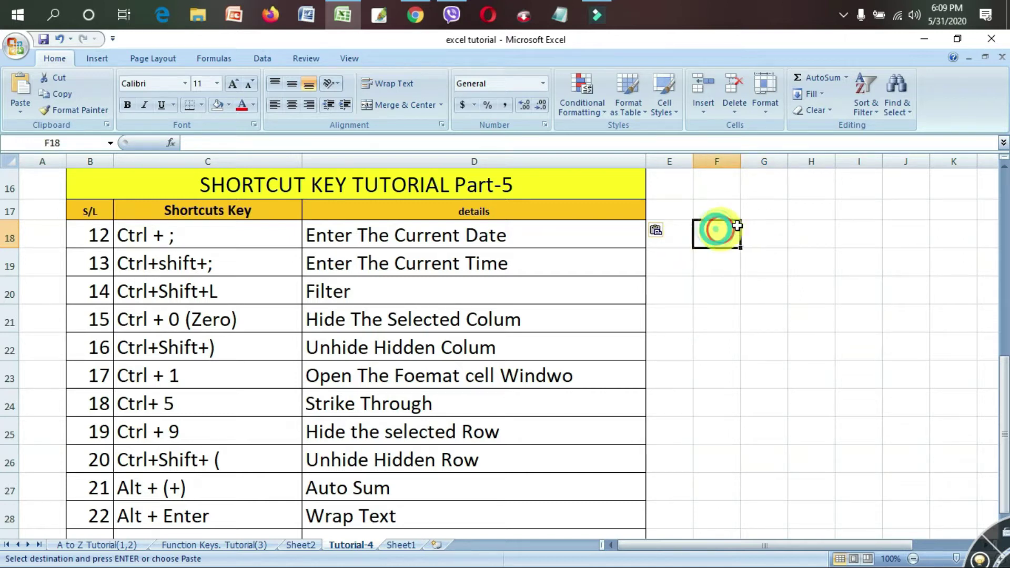
{"action": "left_click", "coordinate": [766, 230]}
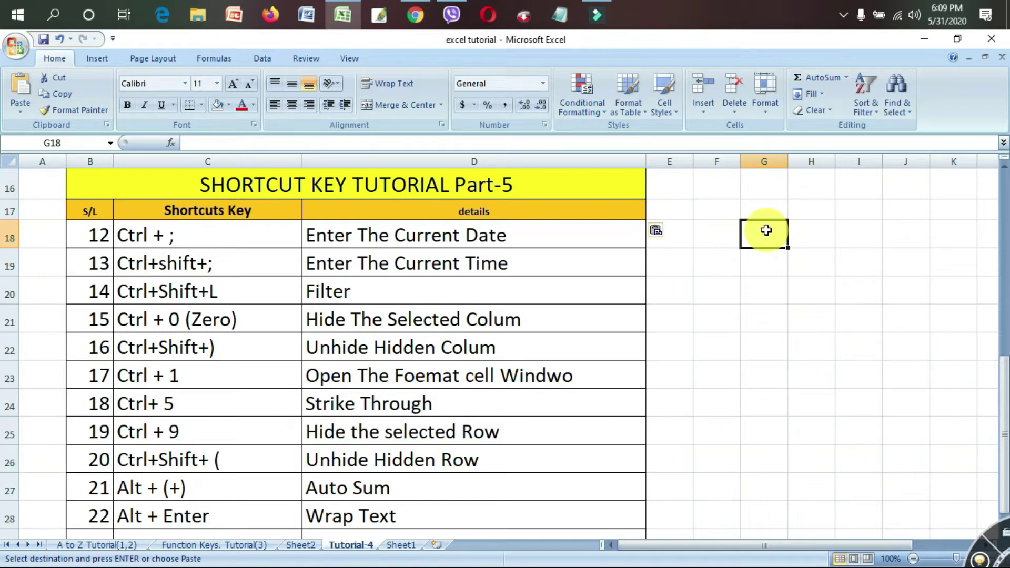
{"action": "key", "text": "ctrl+semicolon"}
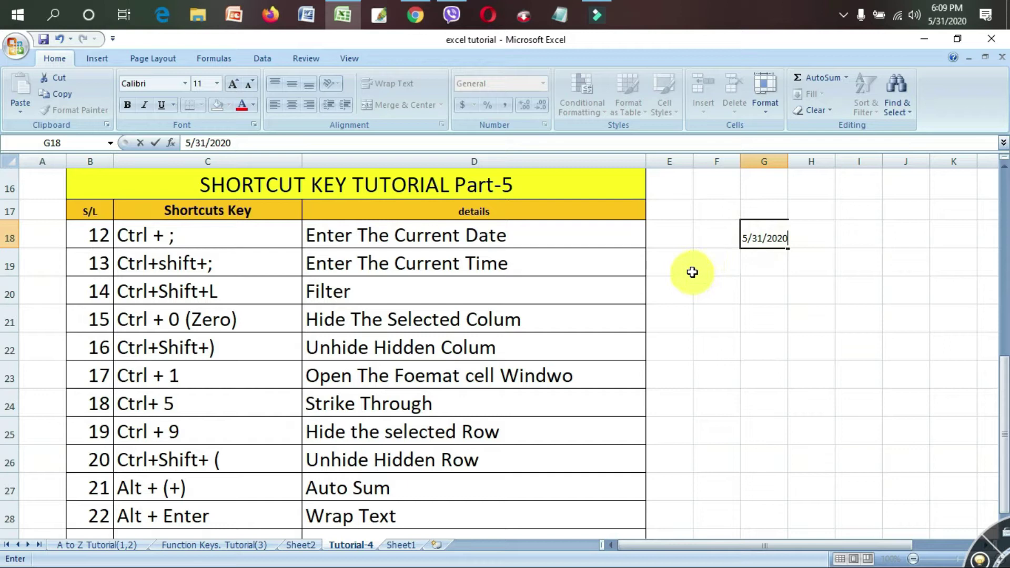
{"action": "left_click", "coordinate": [766, 267]}
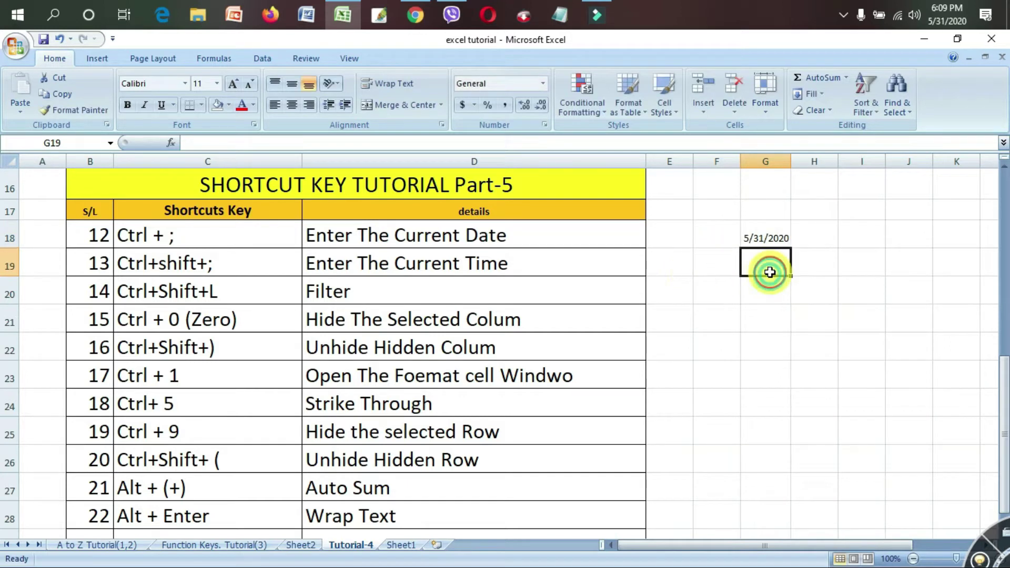
{"action": "left_click", "coordinate": [762, 238]}
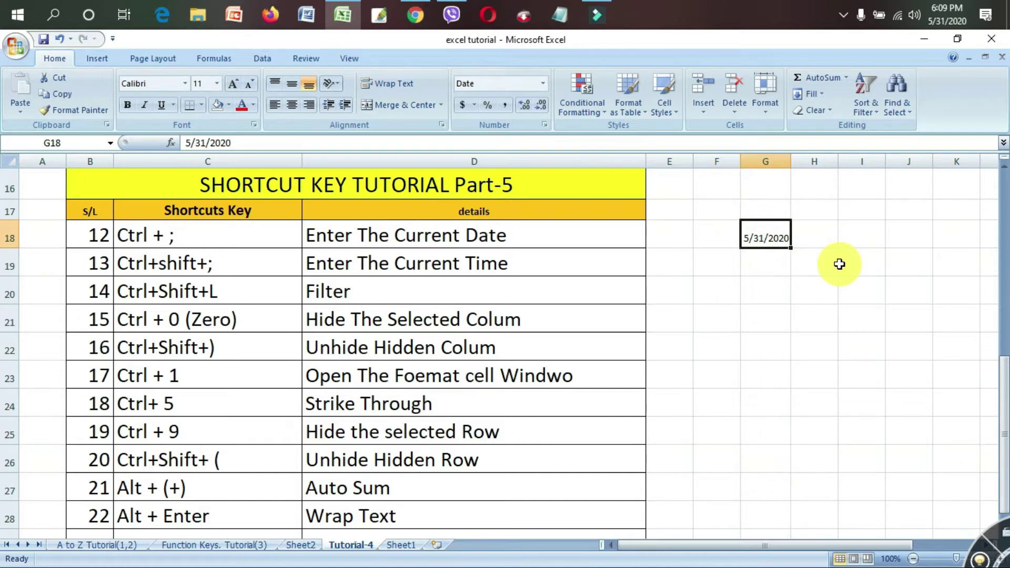
Insert the current date in cell G19 as well and clear the dates from G18:G19
{"action": "left_click", "coordinate": [783, 266]}
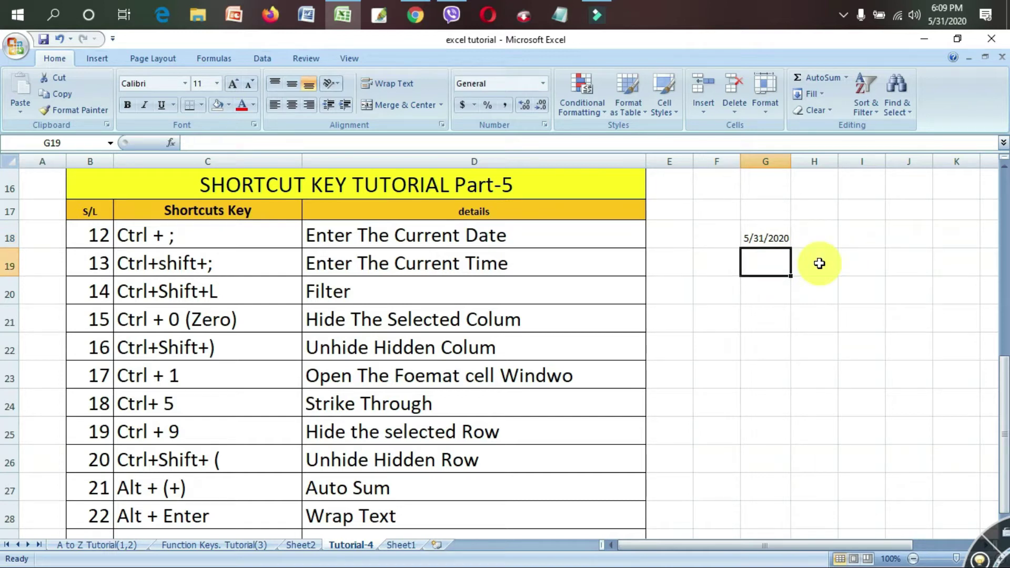
{"action": "key", "text": "ctrl+semicolon"}
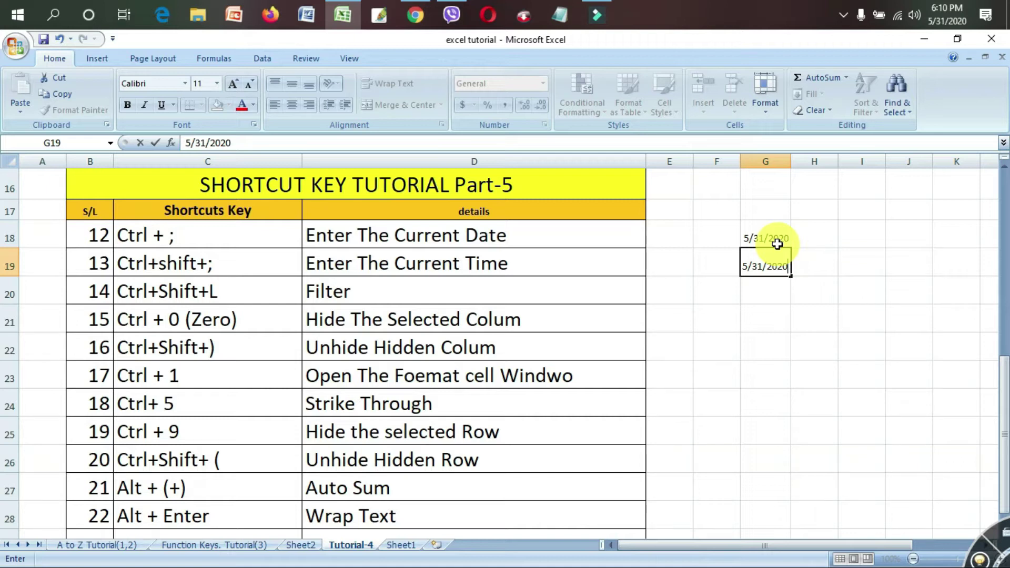
{"action": "left_click_drag", "start_coordinate": [777, 243], "coordinate": [771, 262]}
{"action": "key", "text": "Delete"}
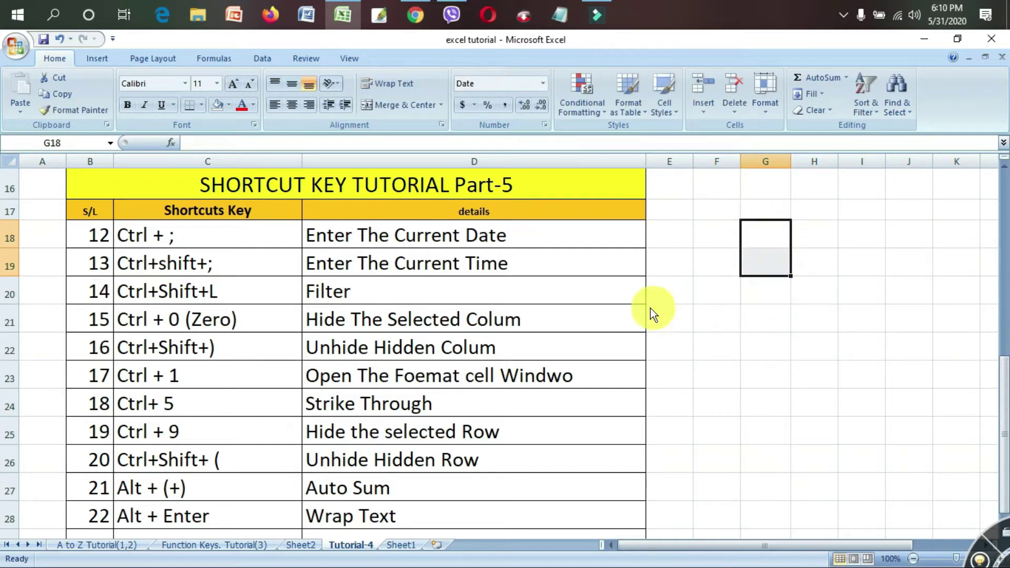
Insert the current time in cell G19, beside the Enter The Current Time entry
{"action": "left_click", "coordinate": [190, 230]}
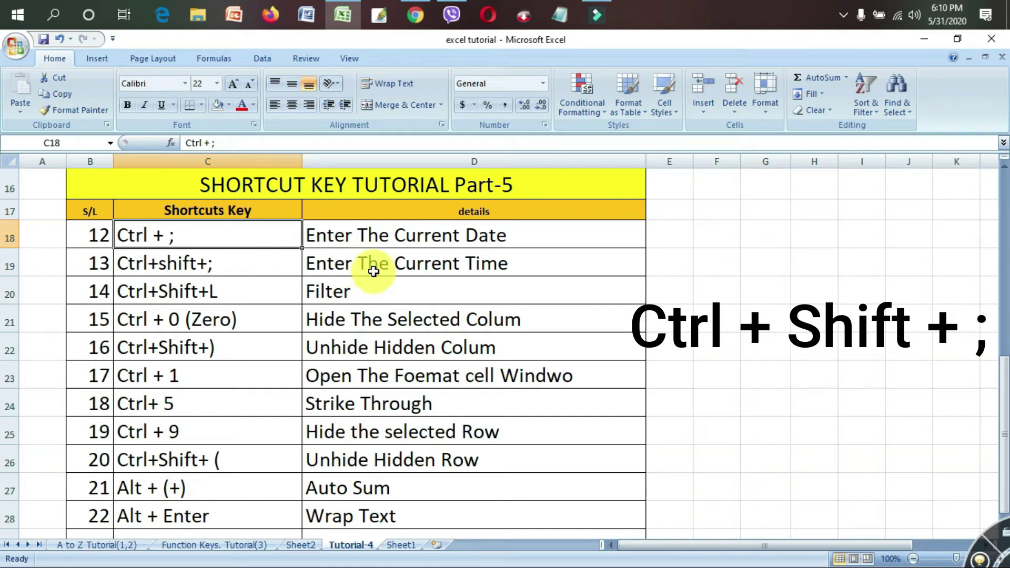
{"action": "left_click", "coordinate": [711, 259]}
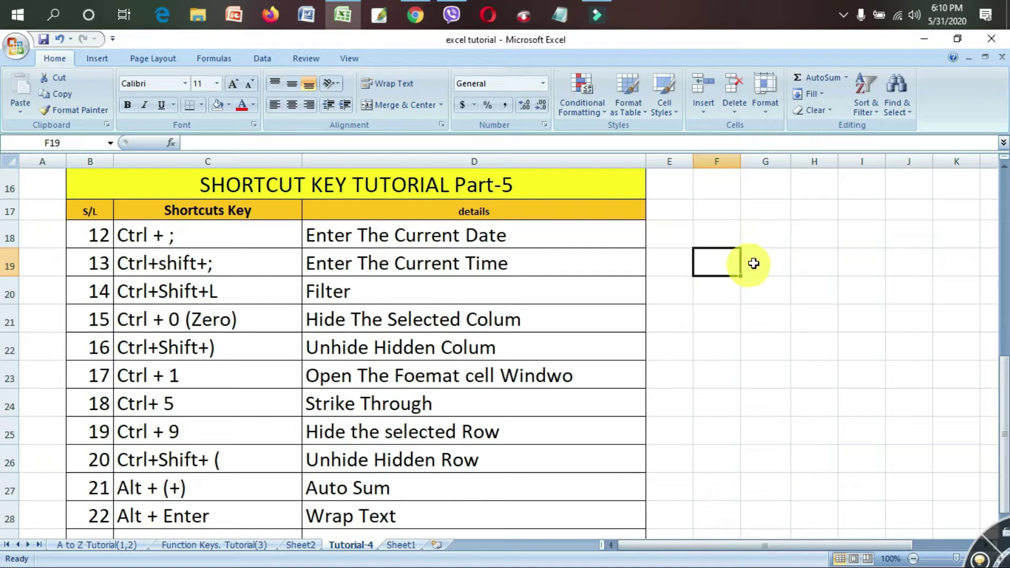
{"action": "left_click_drag", "start_coordinate": [743, 263], "coordinate": [750, 259]}
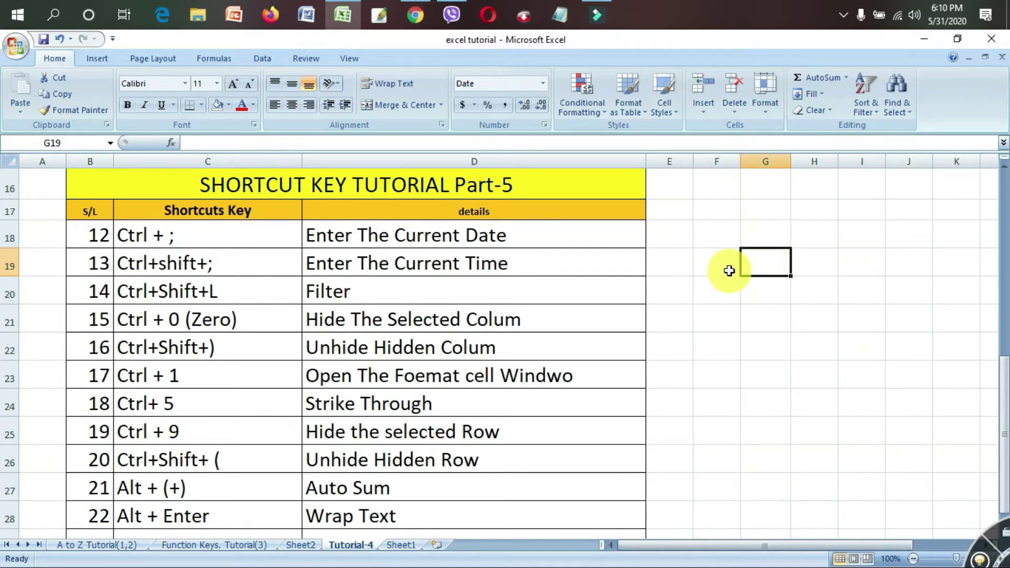
{"action": "key", "text": "ctrl+shift+semicolon"}
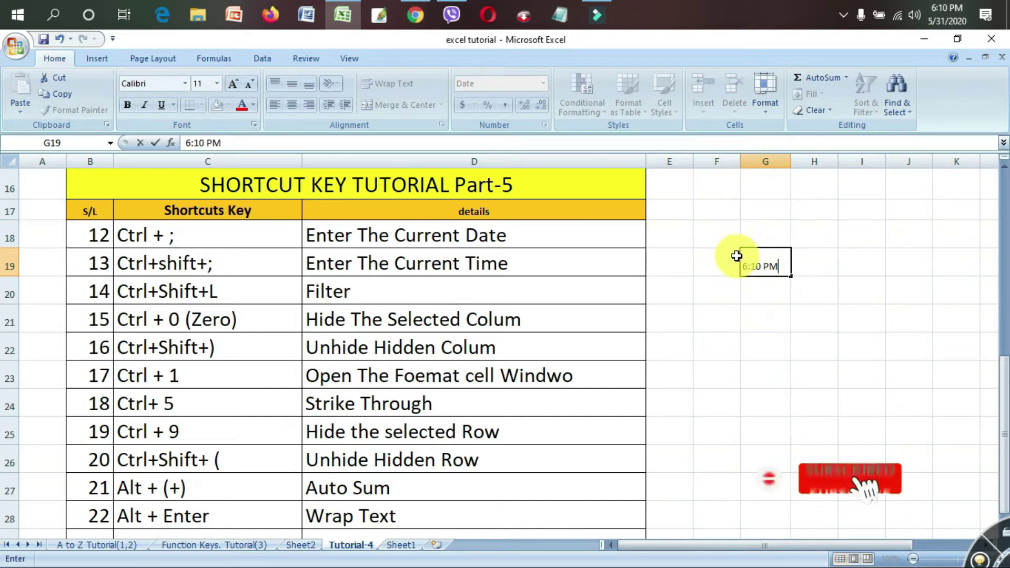
{"action": "left_click_drag", "start_coordinate": [789, 255], "coordinate": [755, 255]}
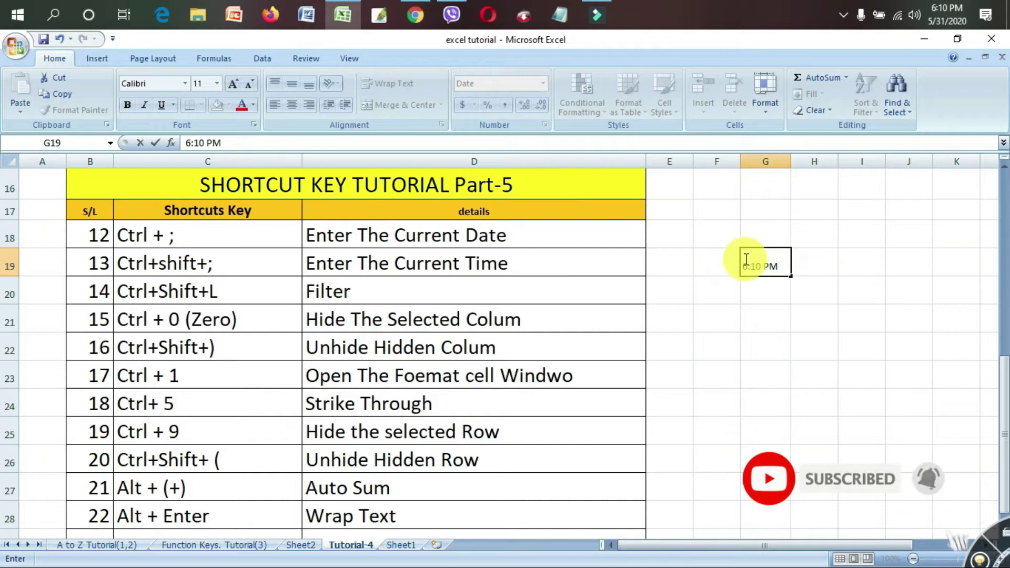
{"action": "left_click", "coordinate": [771, 288]}
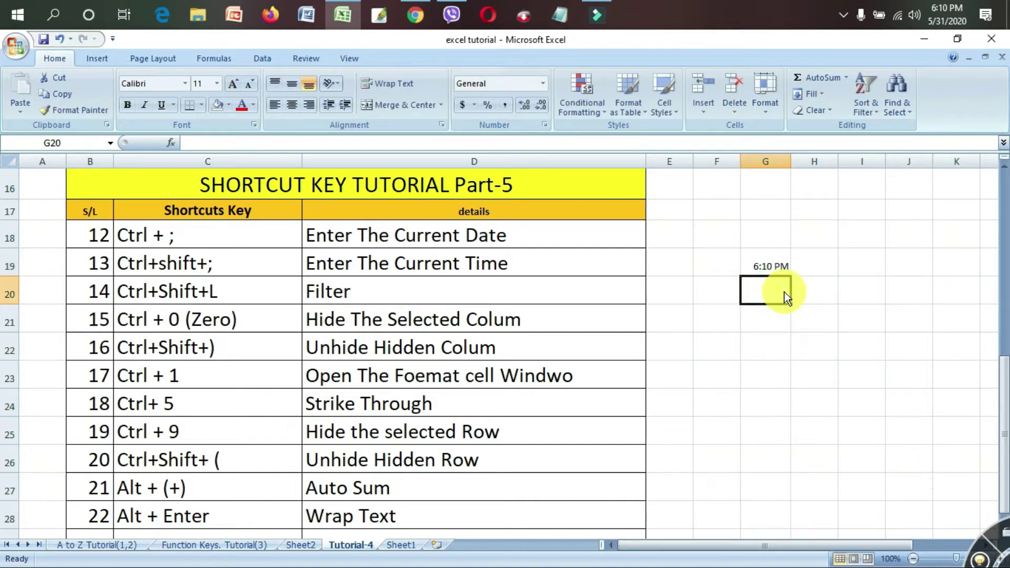
Insert the current time in cell G20 too and clear the times from G19:G20
{"action": "key", "text": "ctrl+shift+semicolon"}
{"action": "left_click", "coordinate": [773, 327]}
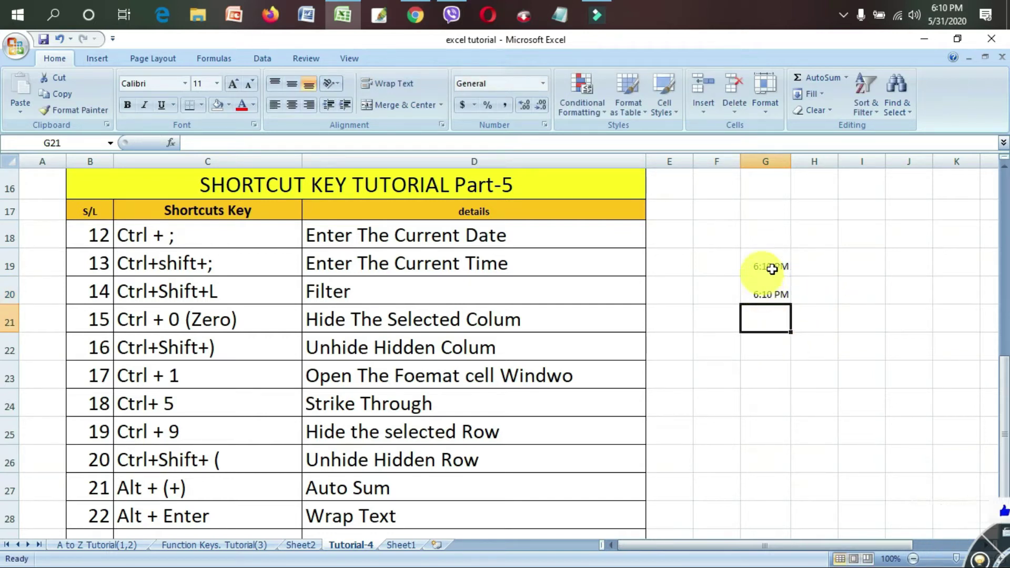
{"action": "left_click_drag", "start_coordinate": [758, 260], "coordinate": [763, 292]}
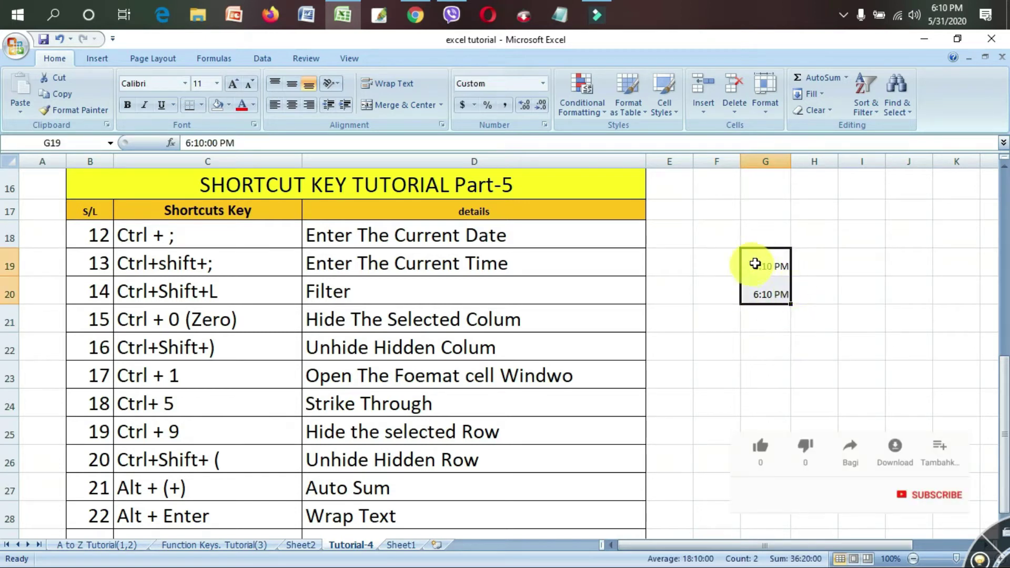
{"action": "key", "text": "Delete"}
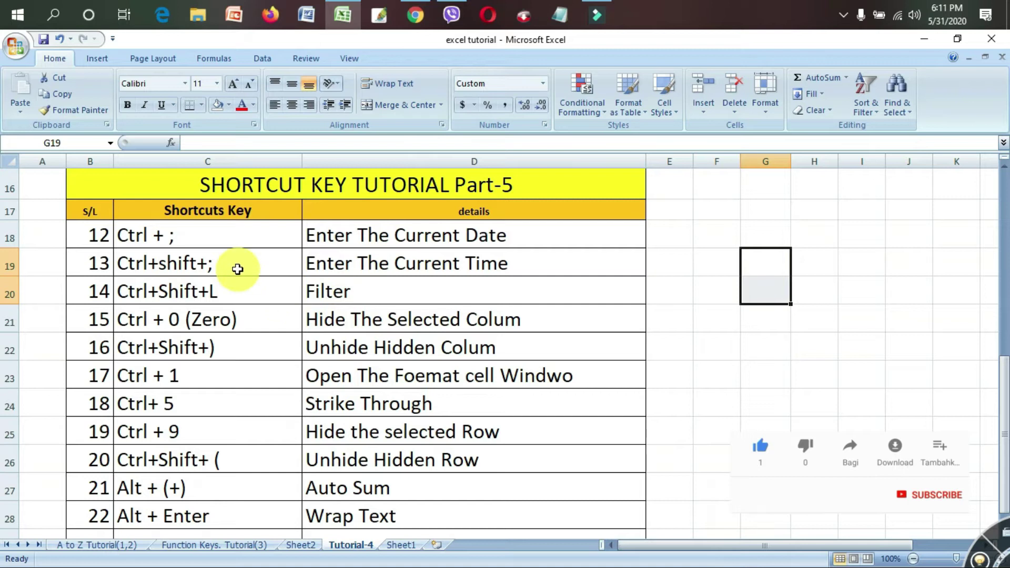
Turn on filtering for the header row of the Name, Target and Lifting table on Sheet2
{"action": "left_click", "coordinate": [485, 263]}
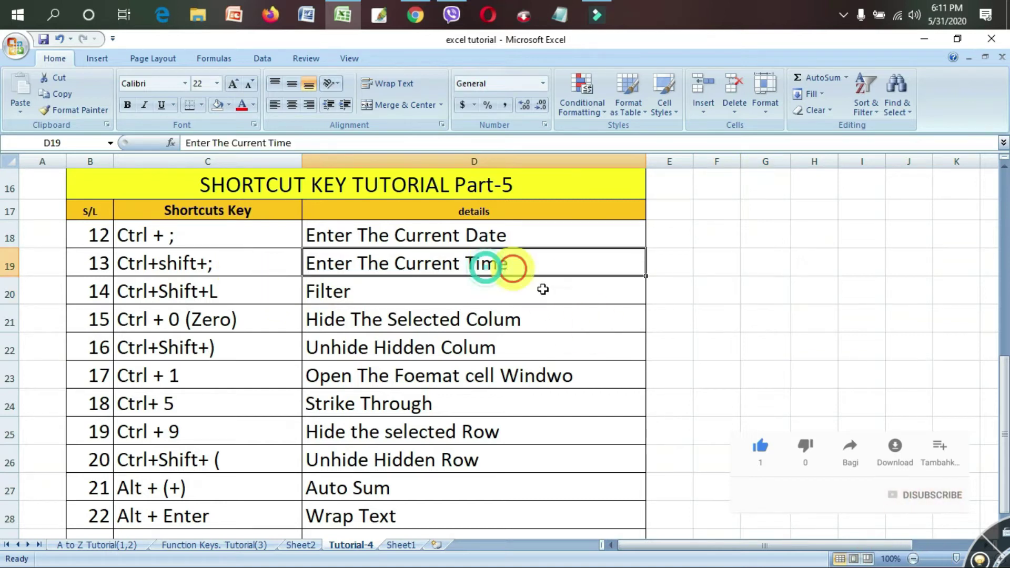
{"action": "left_click", "coordinate": [158, 289]}
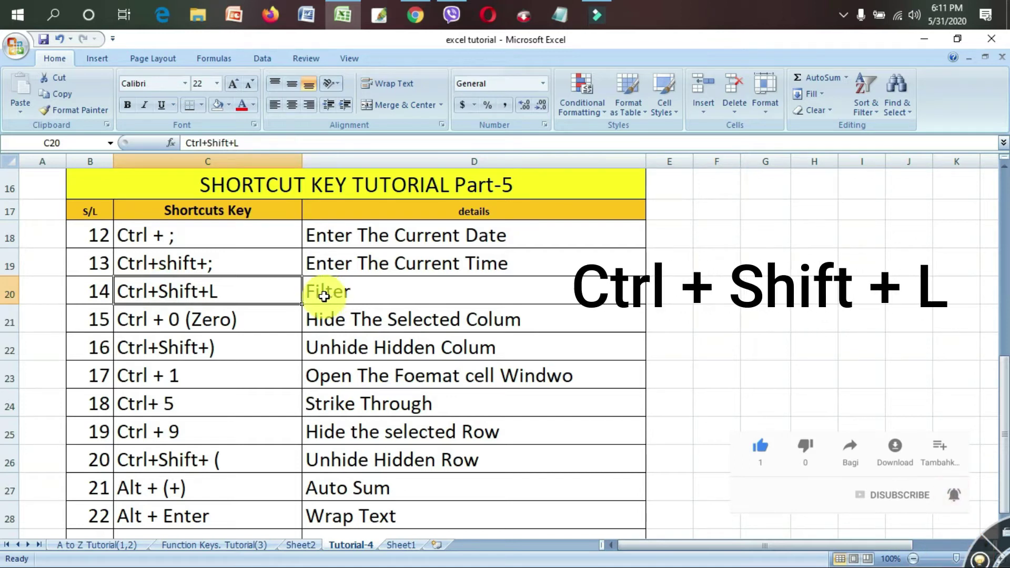
{"action": "left_click", "coordinate": [358, 290]}
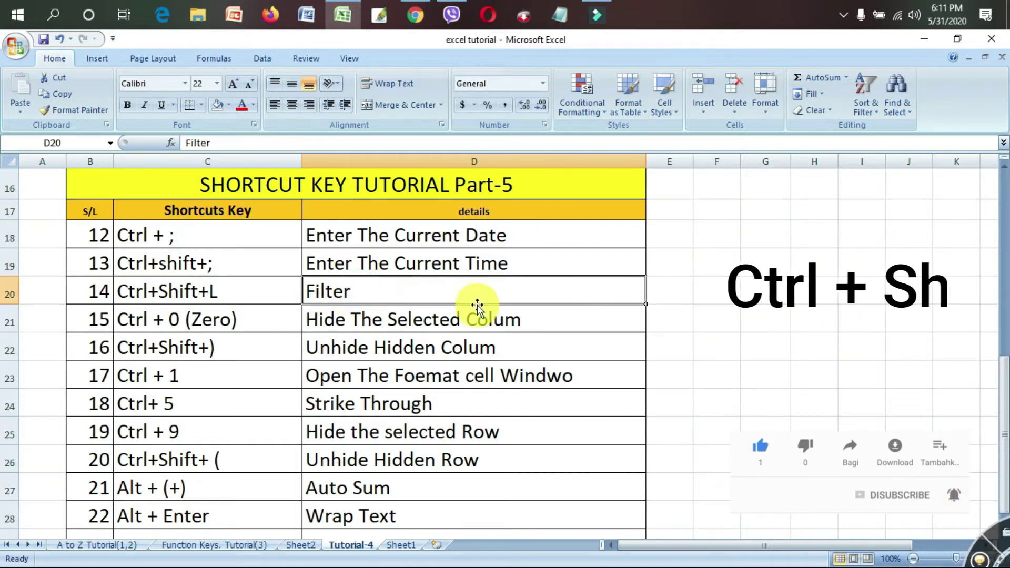
{"action": "left_click", "coordinate": [300, 544]}
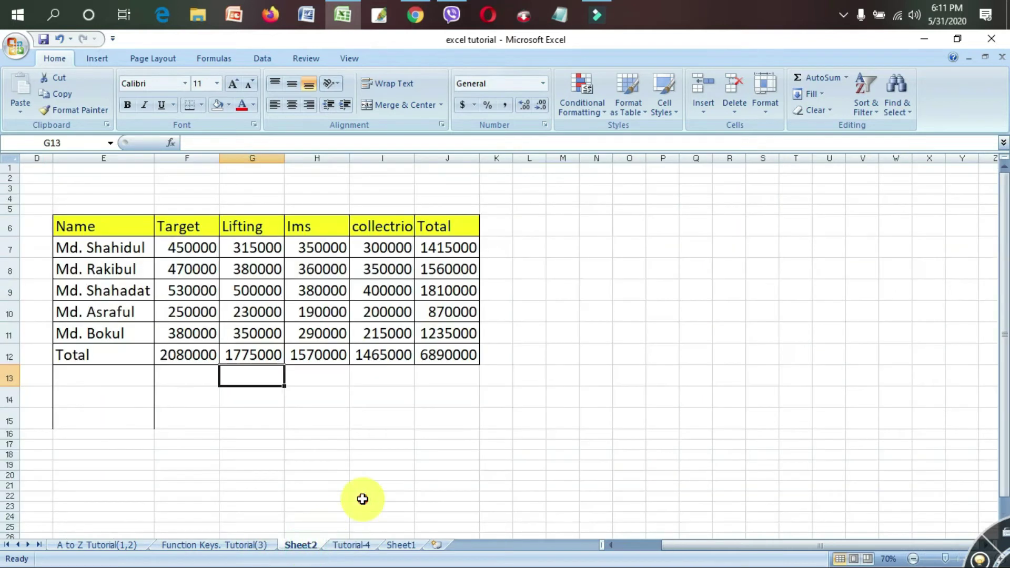
{"action": "left_click", "coordinate": [84, 229]}
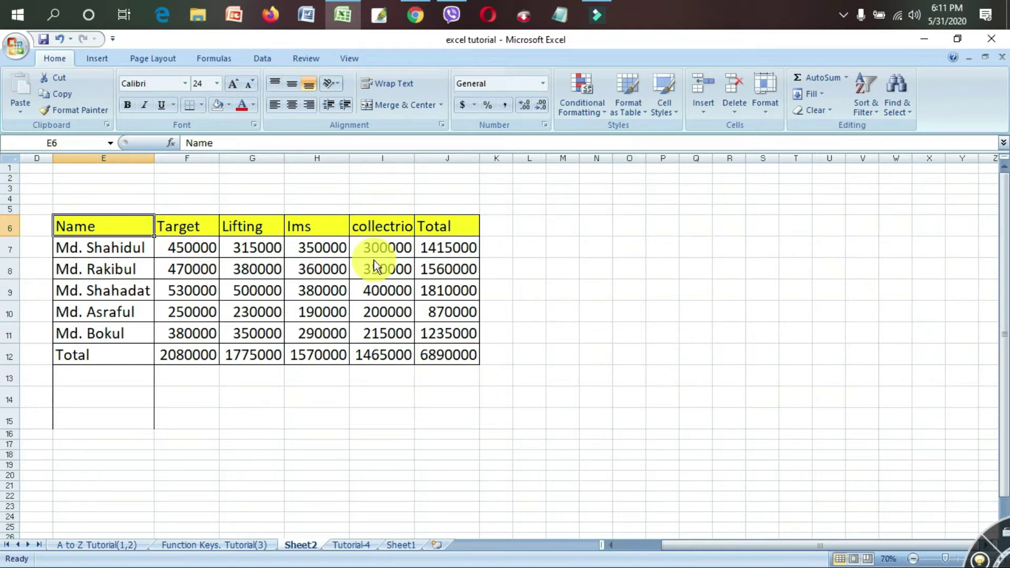
{"action": "key", "text": "ctrl+shift+l"}
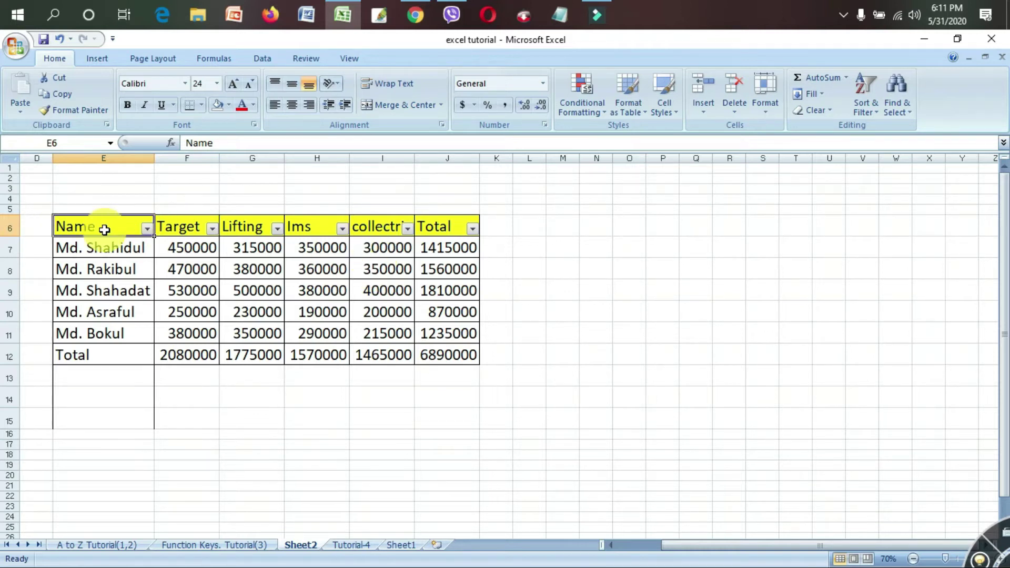
{"action": "left_click_drag", "start_coordinate": [104, 230], "coordinate": [436, 226]}
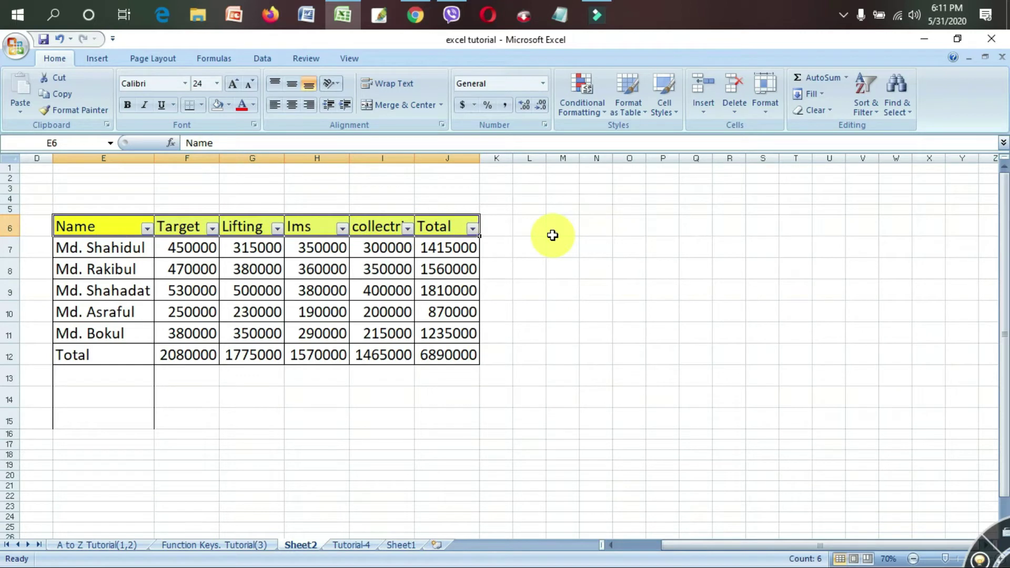
Examine the filter choices of the Name column and dismiss them without filtering
{"action": "left_click", "coordinate": [146, 228]}
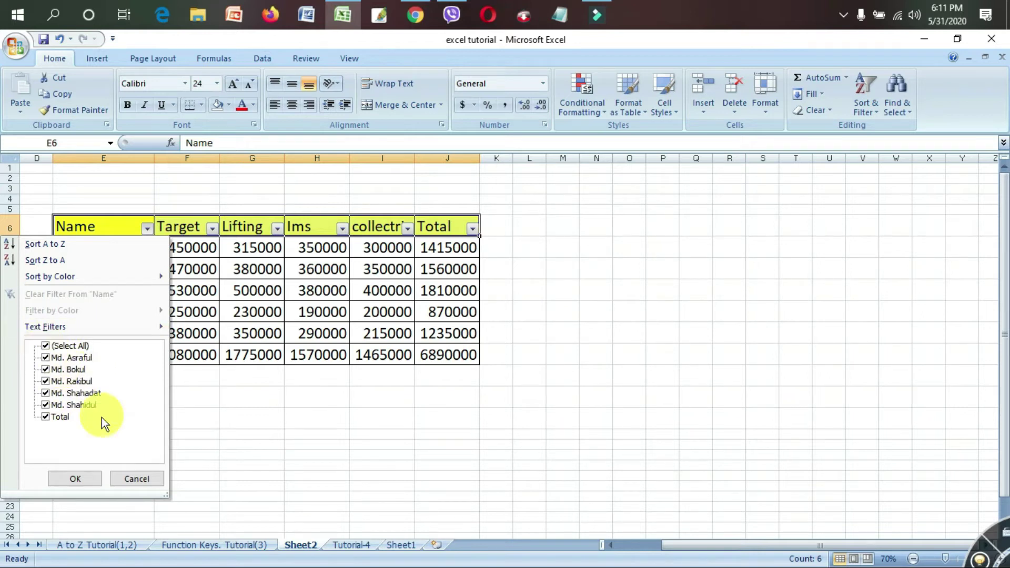
{"action": "left_click", "coordinate": [120, 481]}
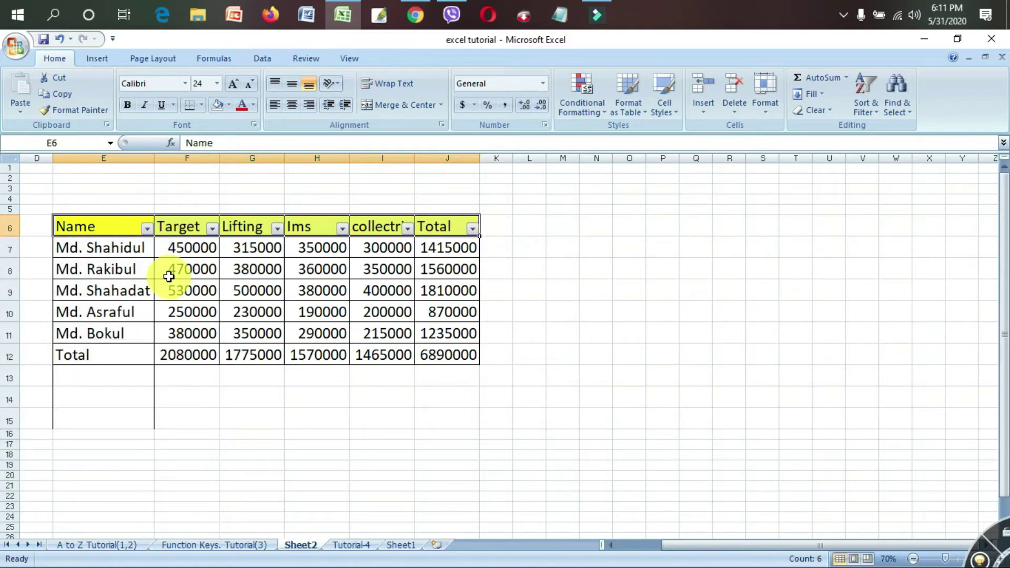
{"action": "left_click", "coordinate": [558, 268]}
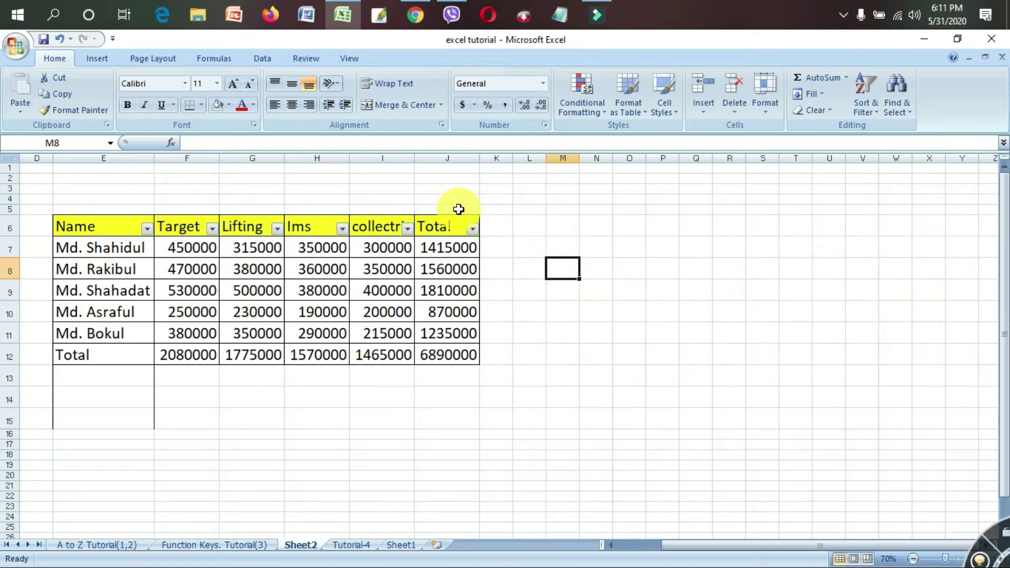
{"action": "left_click", "coordinate": [530, 208]}
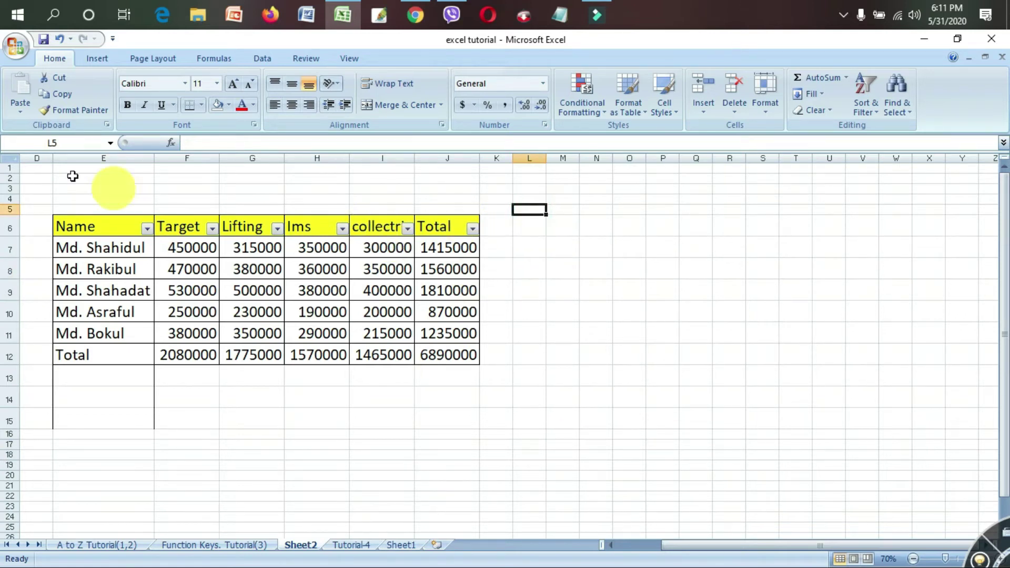
Turn off filtering for the table on Sheet2, starting from the Name header cell
{"action": "left_click", "coordinate": [66, 226]}
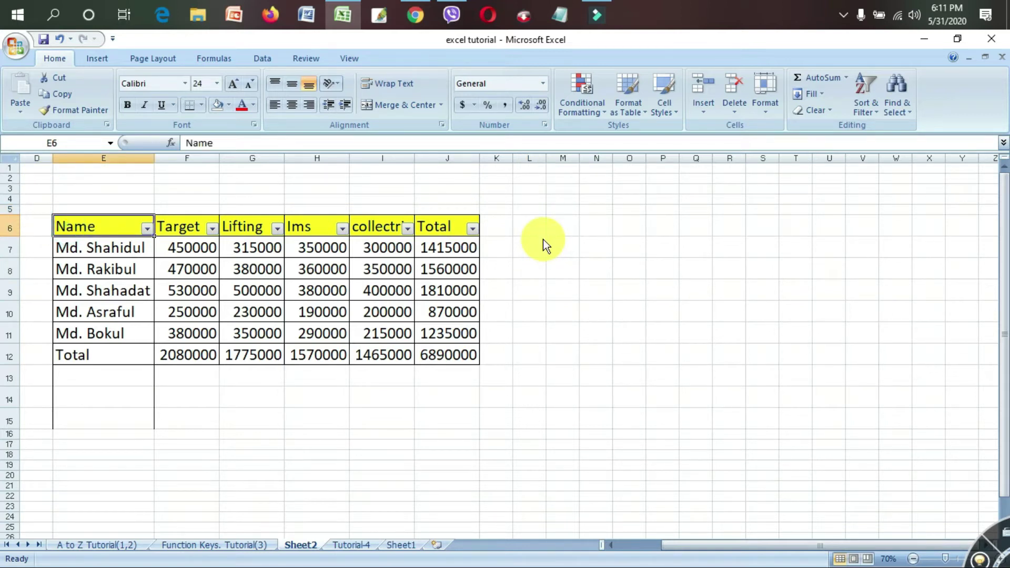
{"action": "key", "text": "ctrl+shift+l"}
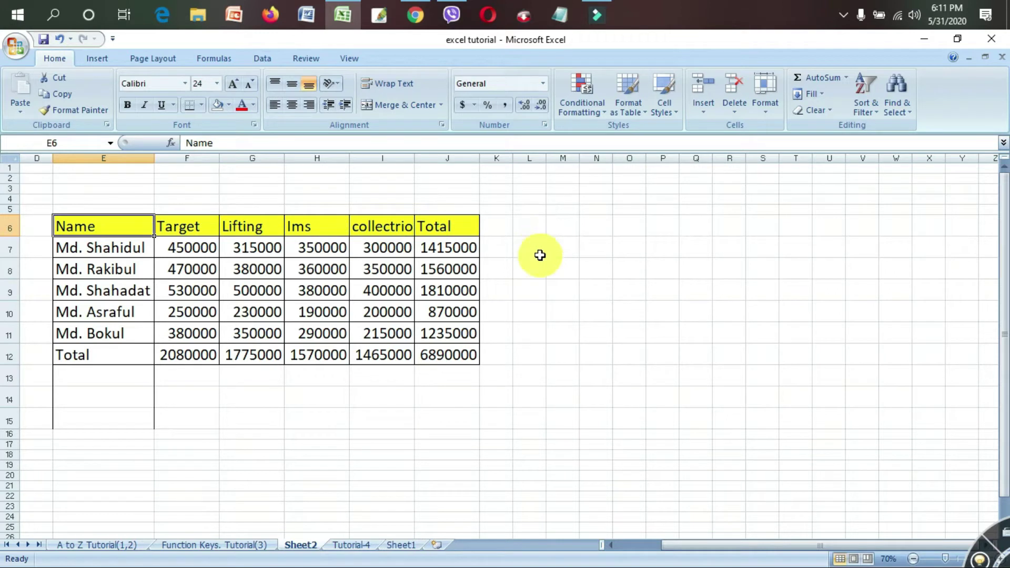
{"action": "left_click", "coordinate": [534, 251]}
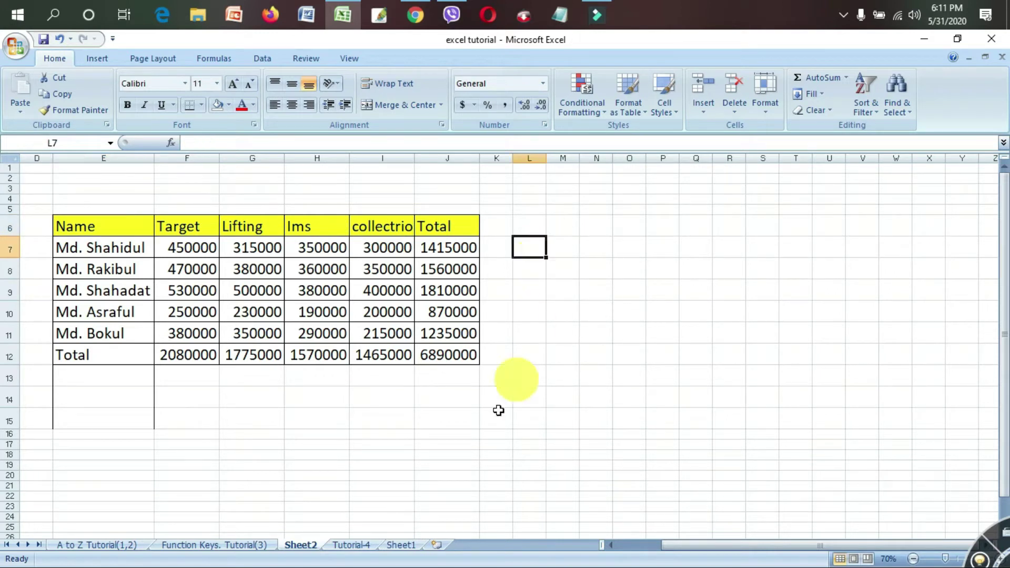
Return to the Tutorial-4 sheet and go to the Hide The Selected Colum entry in row 21
{"action": "left_click", "coordinate": [353, 545]}
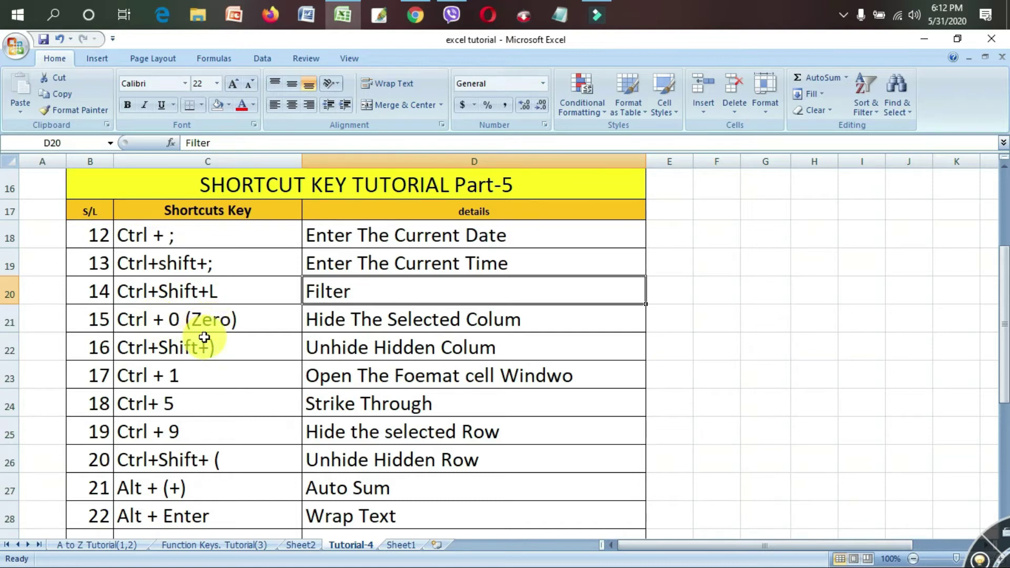
{"action": "left_click", "coordinate": [158, 318]}
{"action": "left_click", "coordinate": [406, 319]}
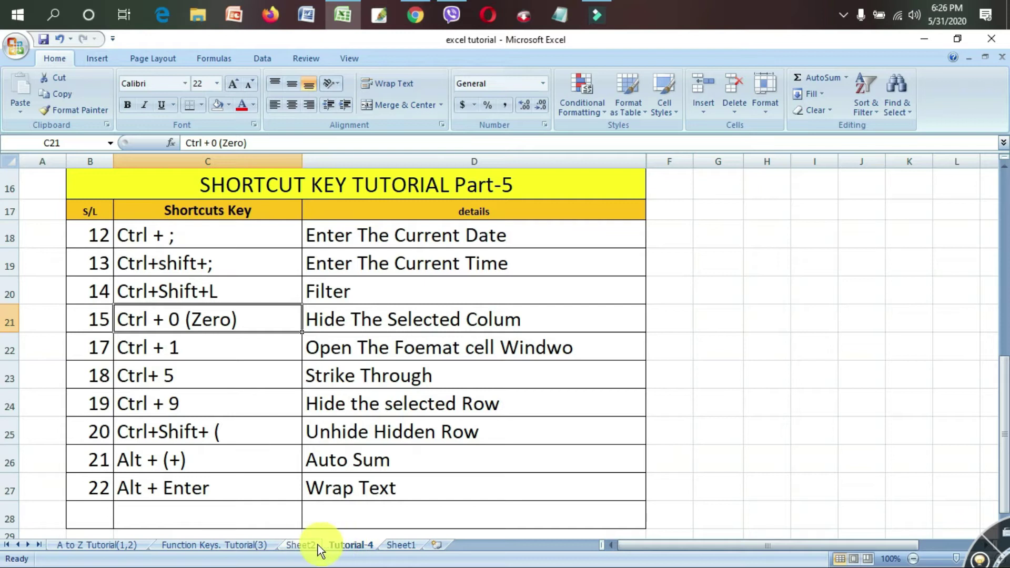
Hide the Target column (column F) on Sheet2
{"action": "left_click", "coordinate": [298, 545]}
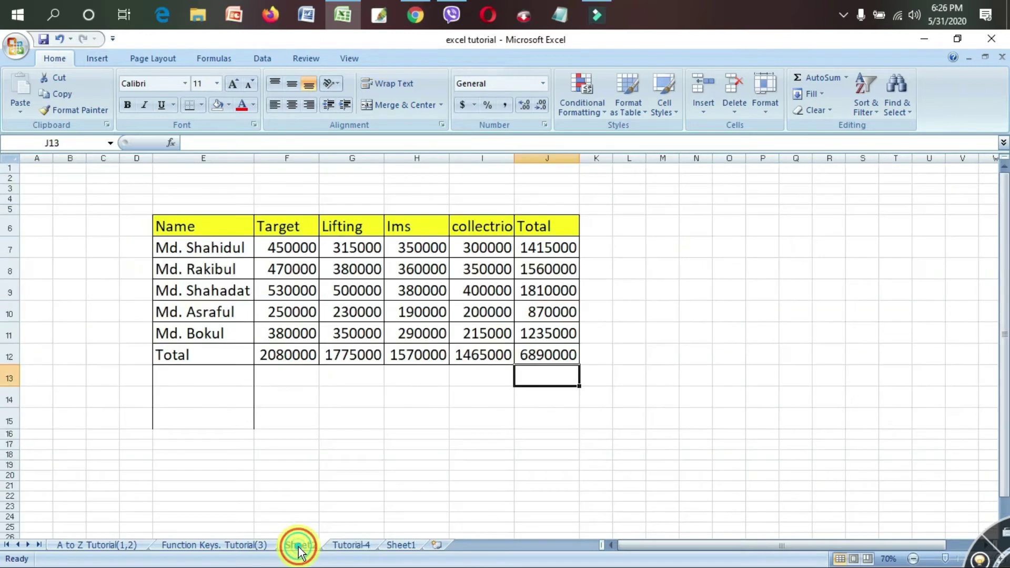
{"action": "left_click", "coordinate": [282, 352]}
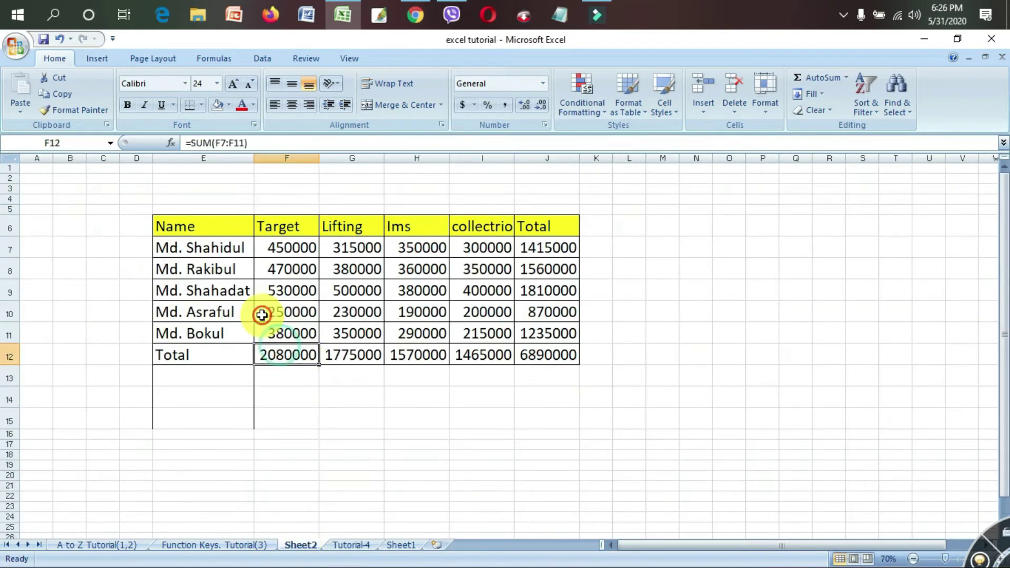
{"action": "left_click", "coordinate": [302, 154]}
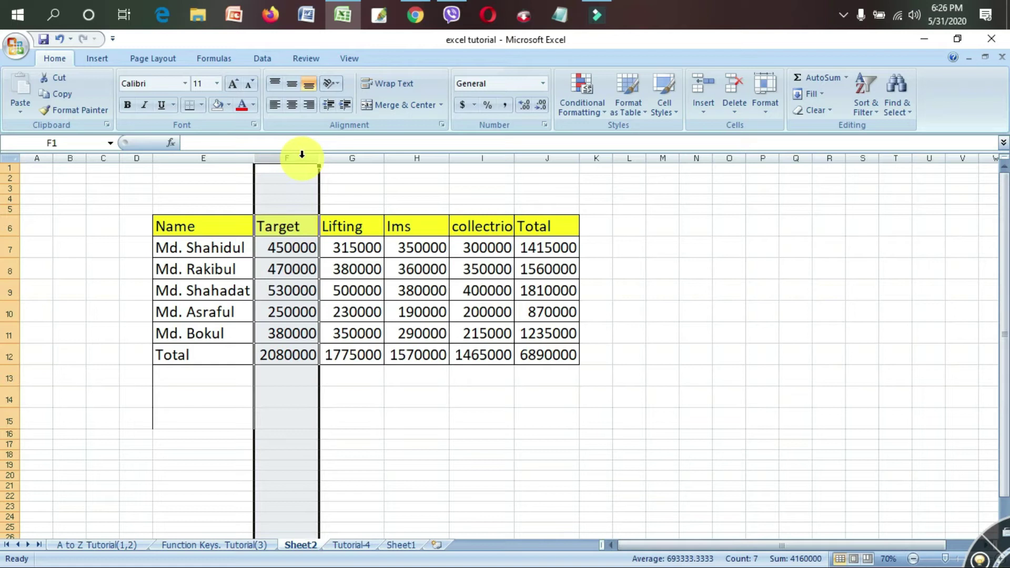
{"action": "key", "text": "ctrl+minus"}
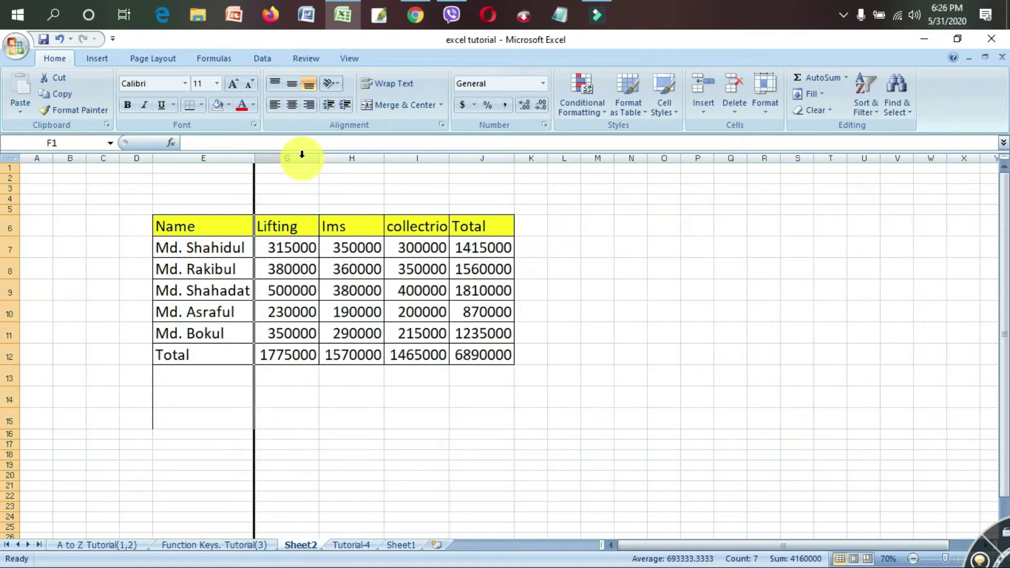
Undo hiding column F, select the Target column once more and hide it again
{"action": "key", "text": "ctrl+z"}
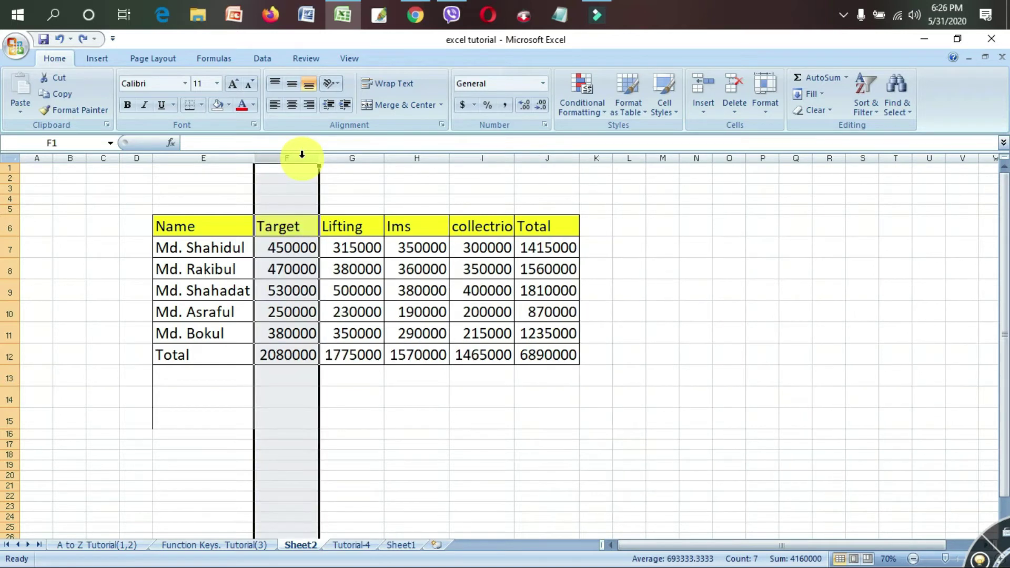
{"action": "left_click", "coordinate": [302, 154]}
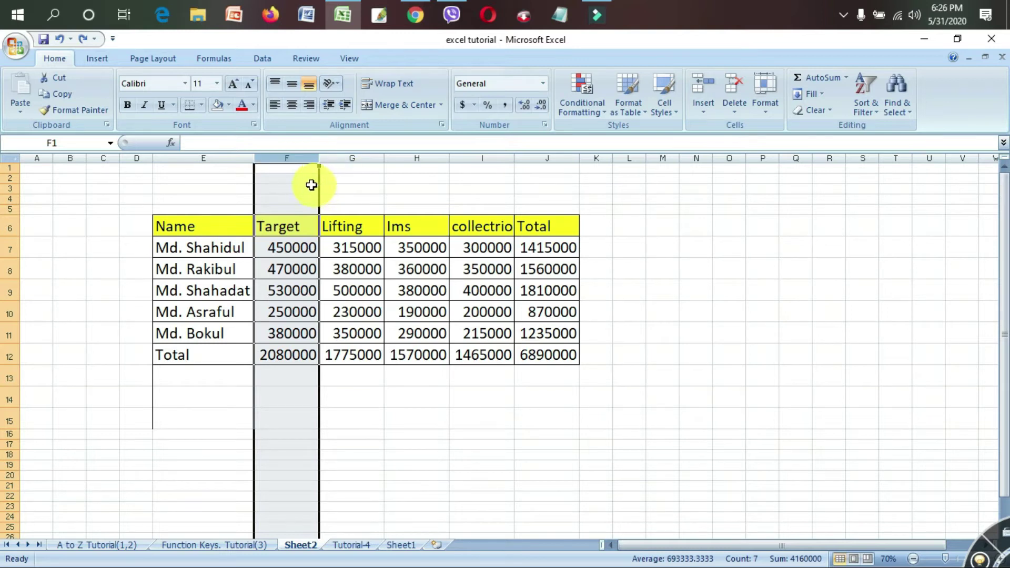
{"action": "key", "text": "ctrl+minus"}
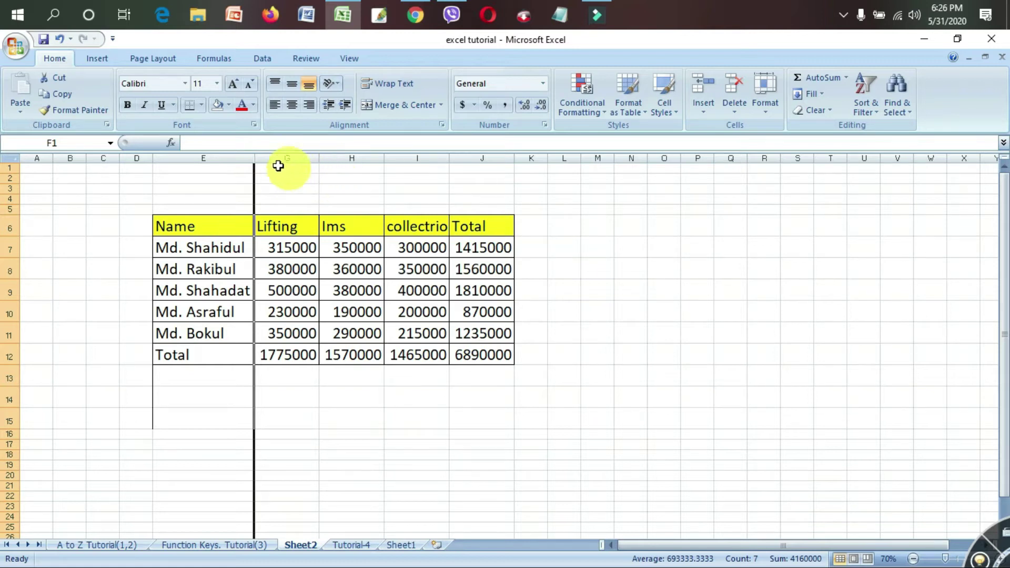
Unhide the hidden Target column between columns E and G, then deselect the columns
{"action": "left_click_drag", "start_coordinate": [226, 154], "coordinate": [274, 155]}
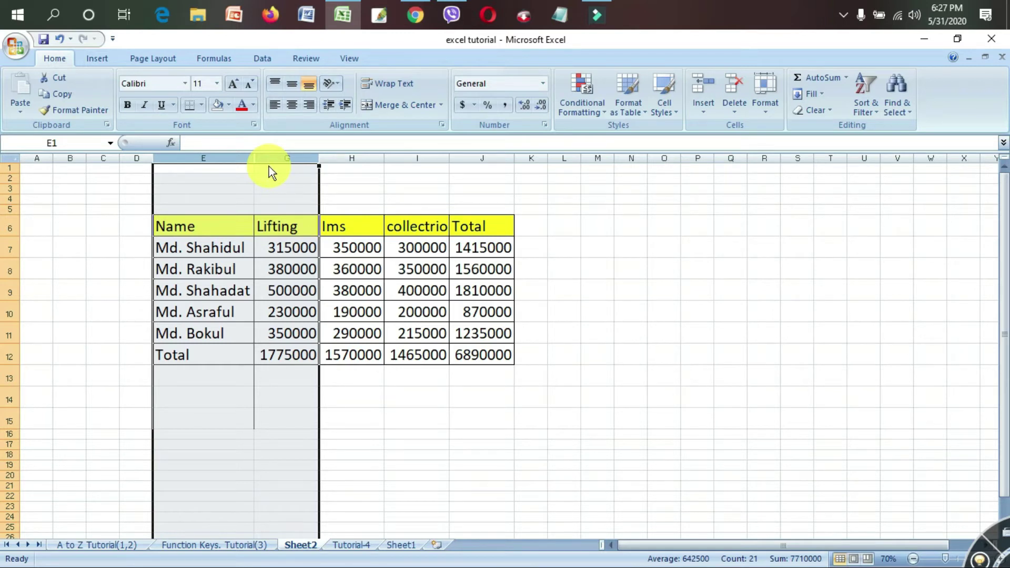
{"action": "key", "text": "ctrl+shift+0"}
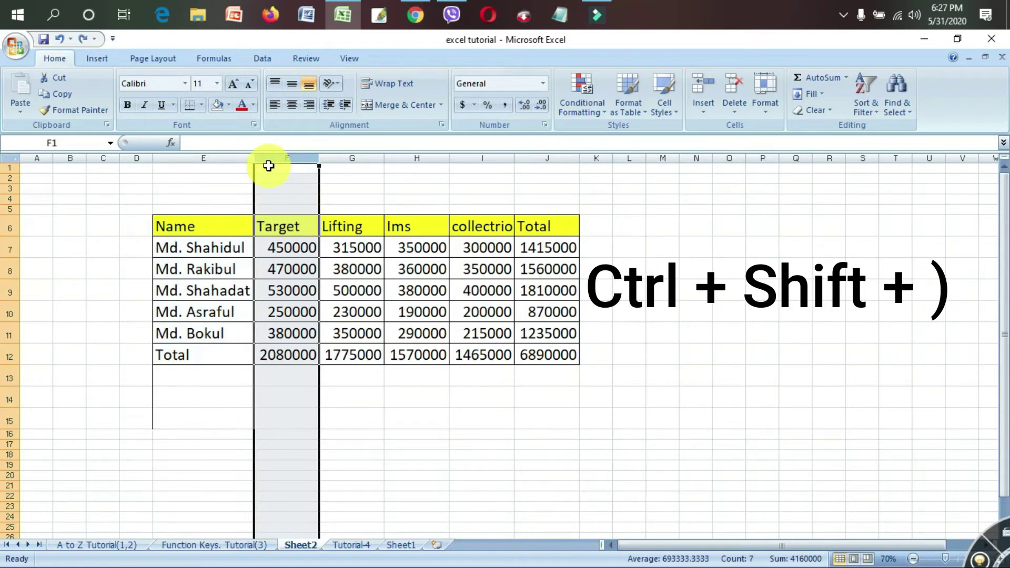
{"action": "left_click", "coordinate": [414, 416]}
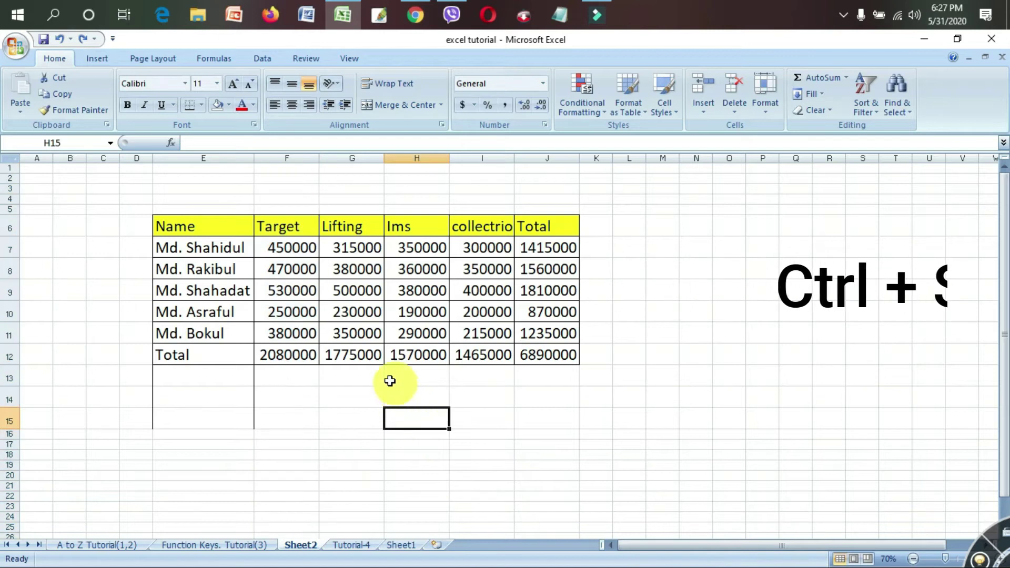
Return to the Tutorial-4 sheet and restore the missing entry 16, Unhide Hidden Colum, in row 22
{"action": "left_click", "coordinate": [349, 547]}
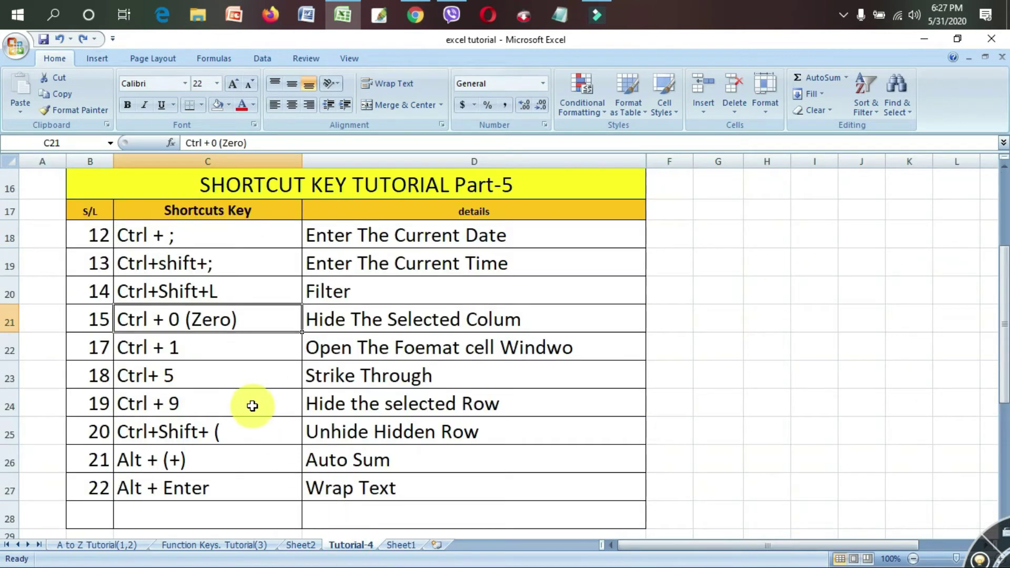
{"action": "key", "text": "ctrl+z"}
{"action": "left_click", "coordinate": [223, 351]}
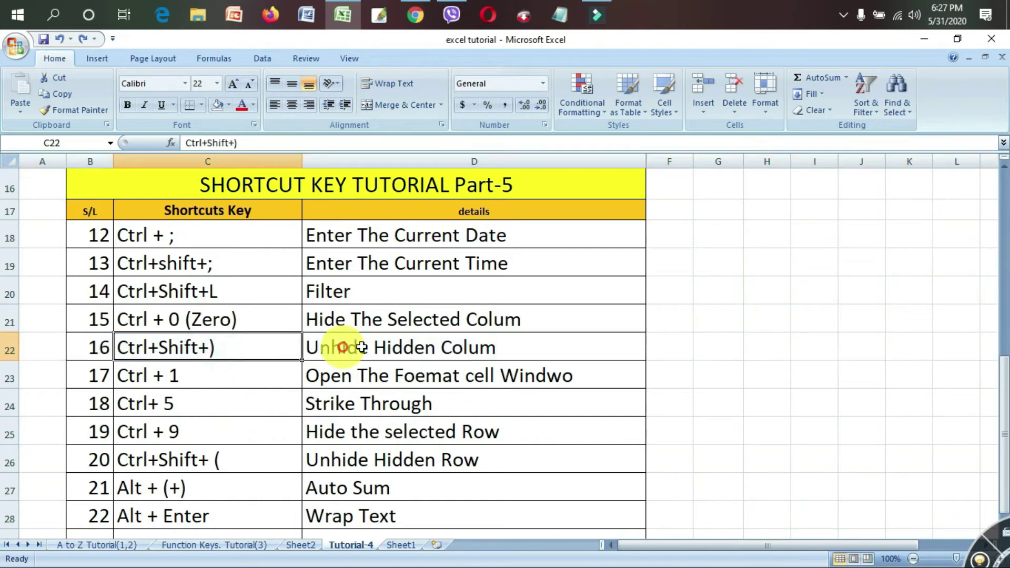
{"action": "left_click", "coordinate": [342, 347]}
Open the Format Cells dialog for empty cell G23, dismiss it without changes and return to entry 17
{"action": "left_click", "coordinate": [137, 375]}
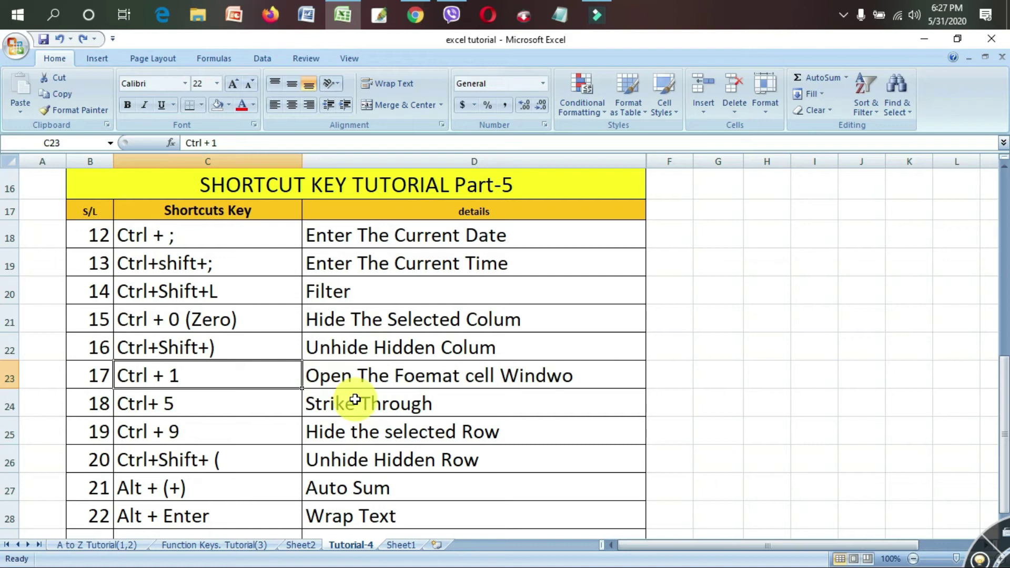
{"action": "key", "text": "ctrl+1"}
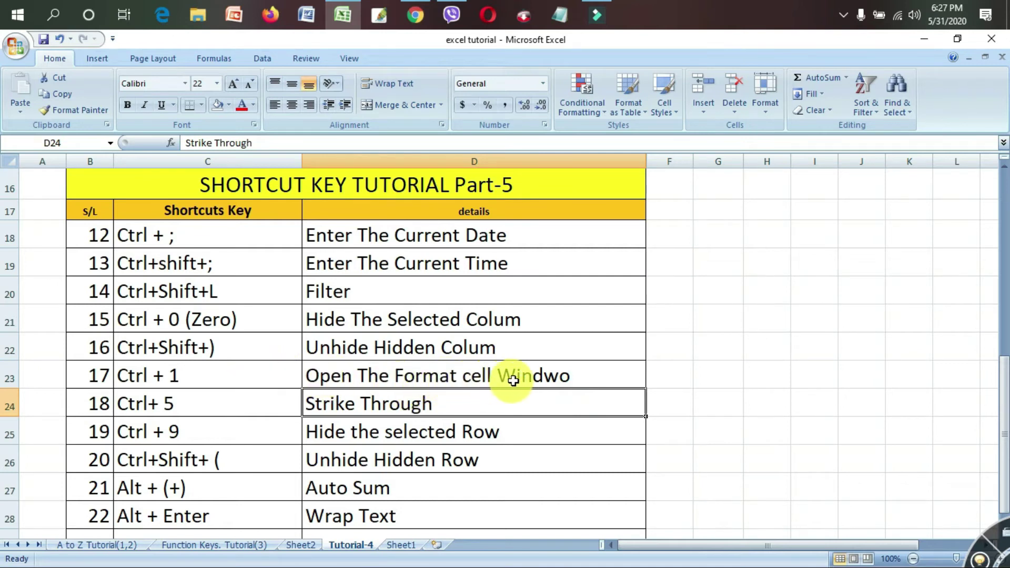
{"action": "left_click", "coordinate": [717, 372]}
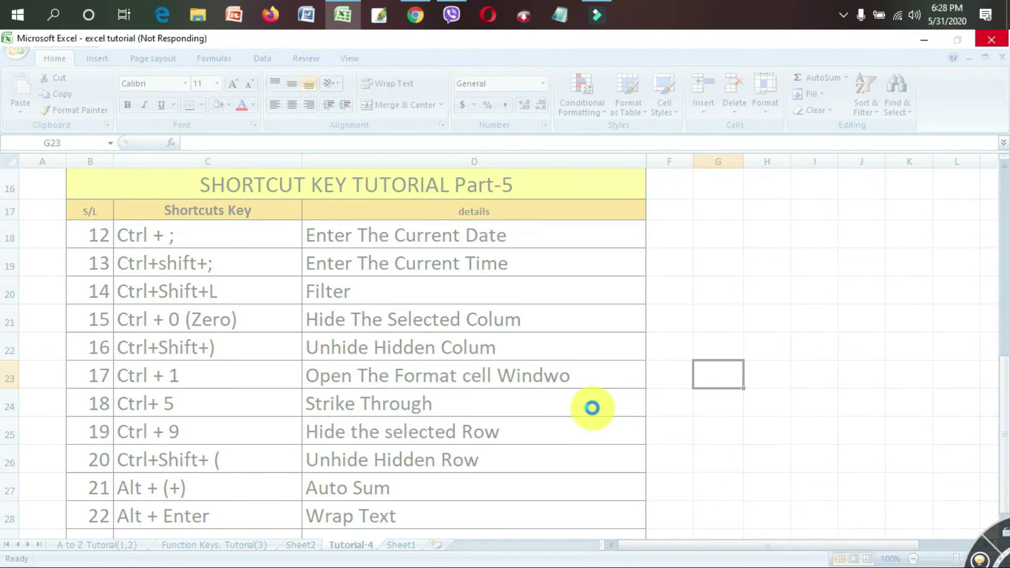
{"action": "key", "text": "ctrl+1"}
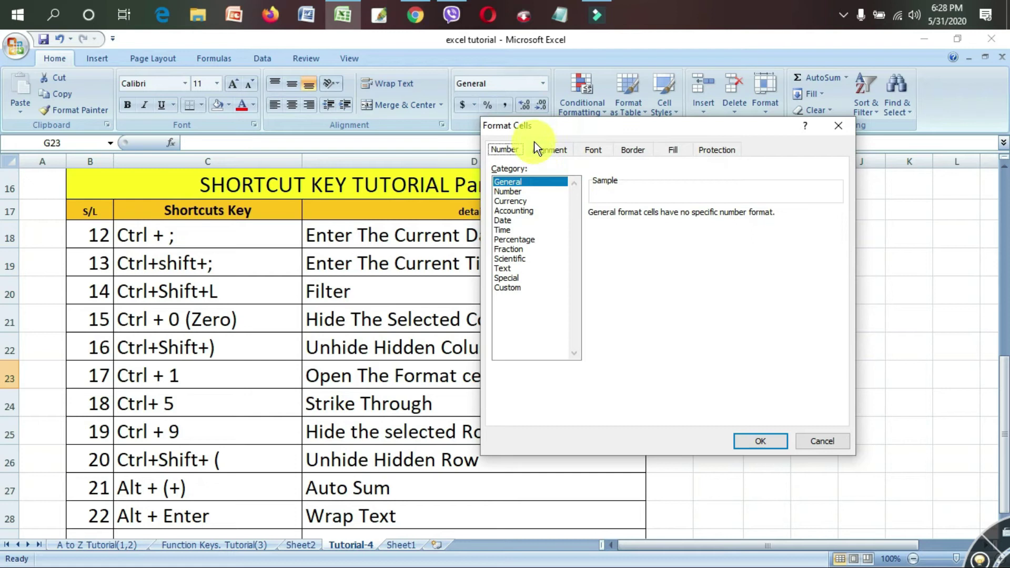
{"action": "left_click_drag", "start_coordinate": [611, 128], "coordinate": [723, 156]}
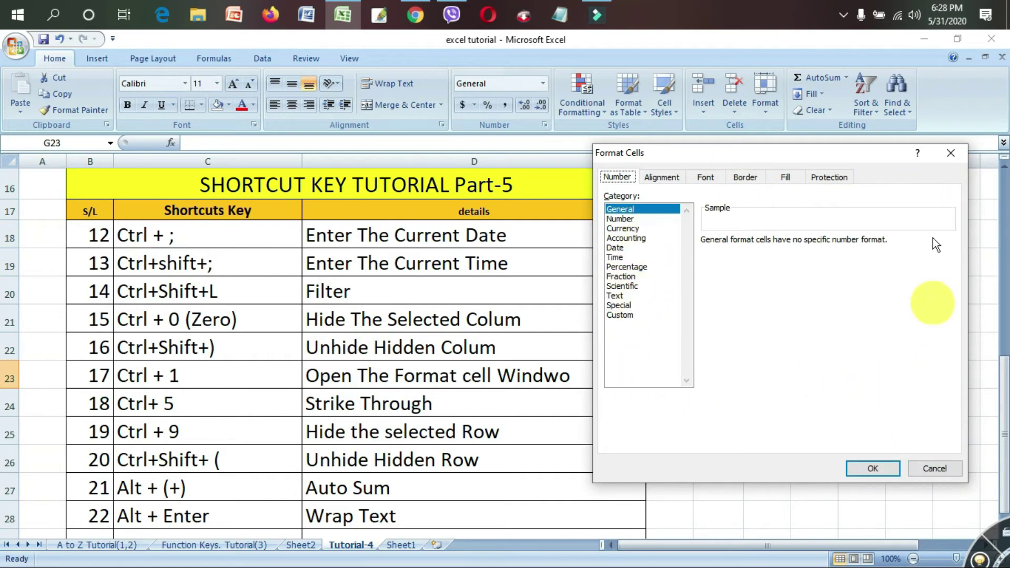
{"action": "left_click", "coordinate": [950, 153]}
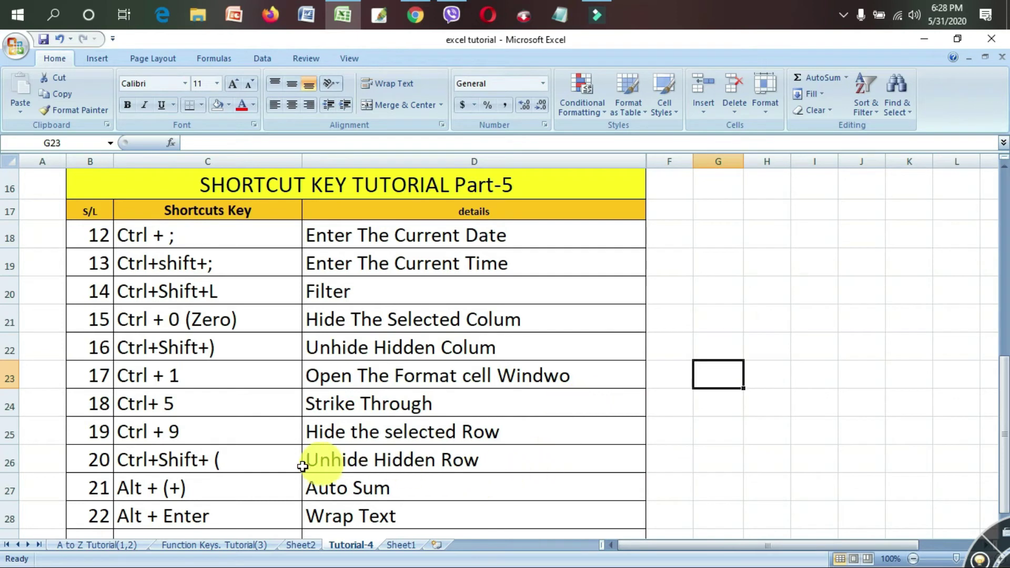
{"action": "left_click", "coordinate": [140, 377]}
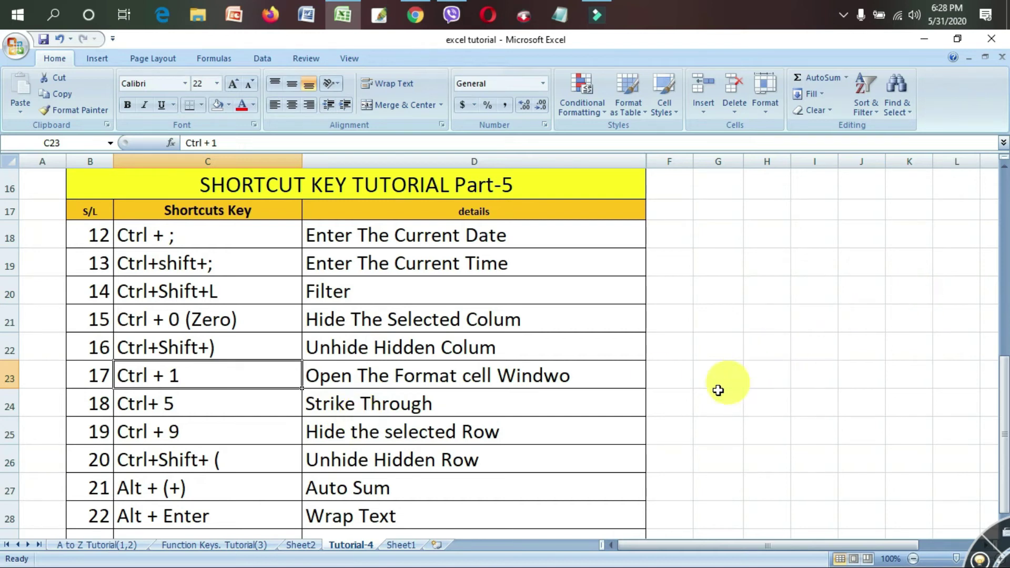
Apply strikethrough to the Strike Through text in cell D24 and remove it again
{"action": "left_click", "coordinate": [371, 402]}
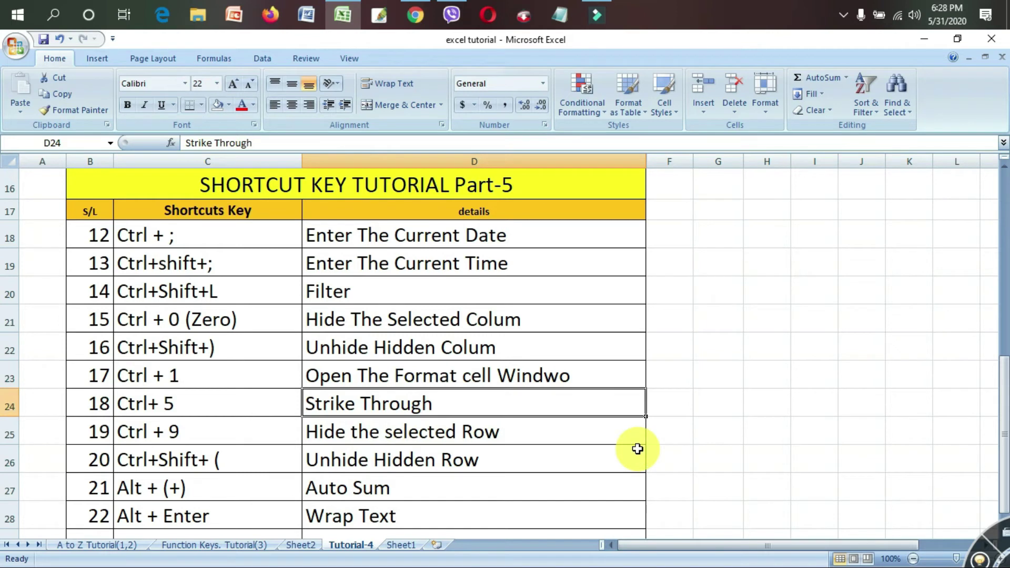
{"action": "key", "text": "ctrl+5"}
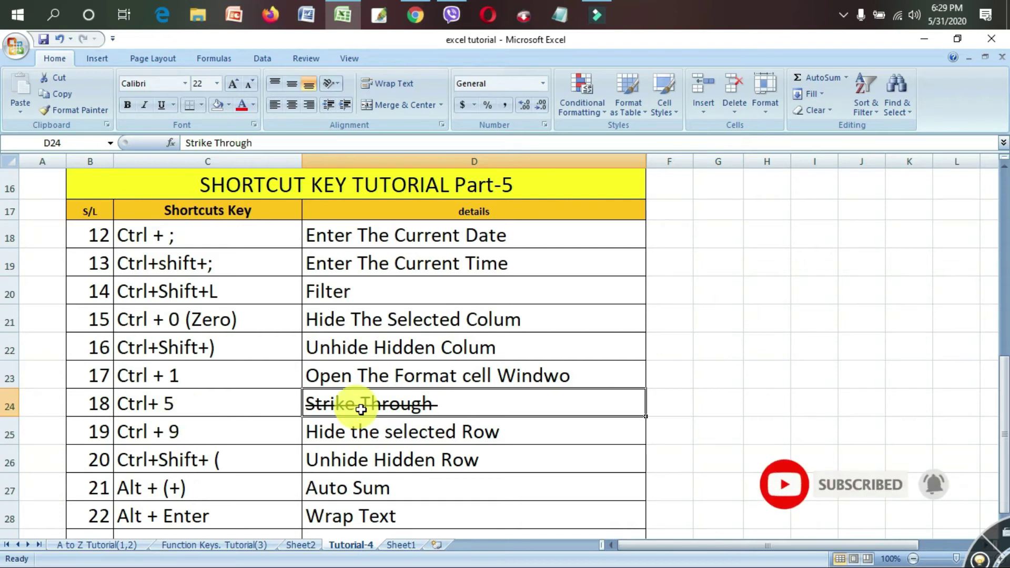
{"action": "left_click", "coordinate": [235, 395]}
{"action": "left_click", "coordinate": [374, 395]}
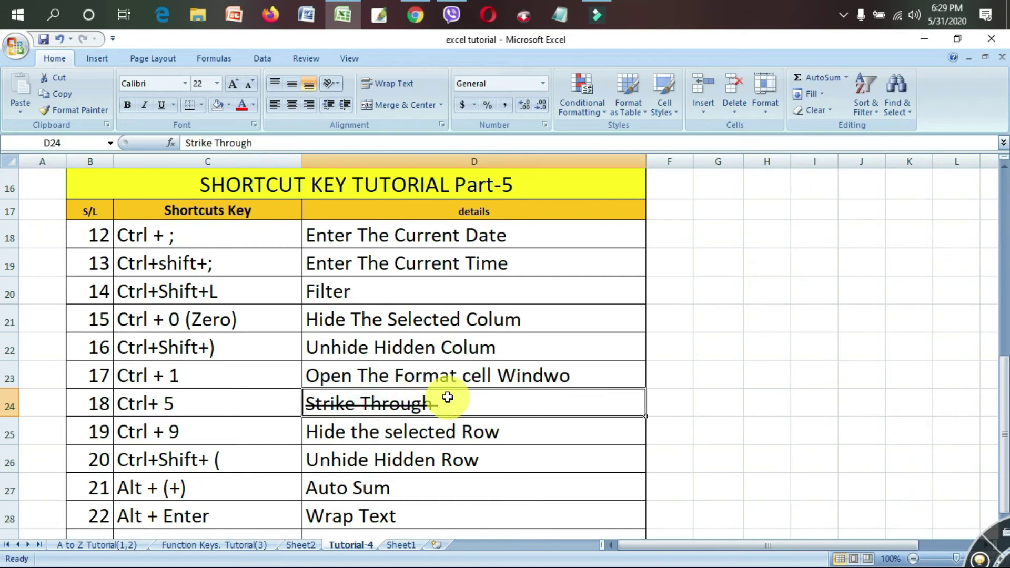
{"action": "key", "text": "ctrl+5"}
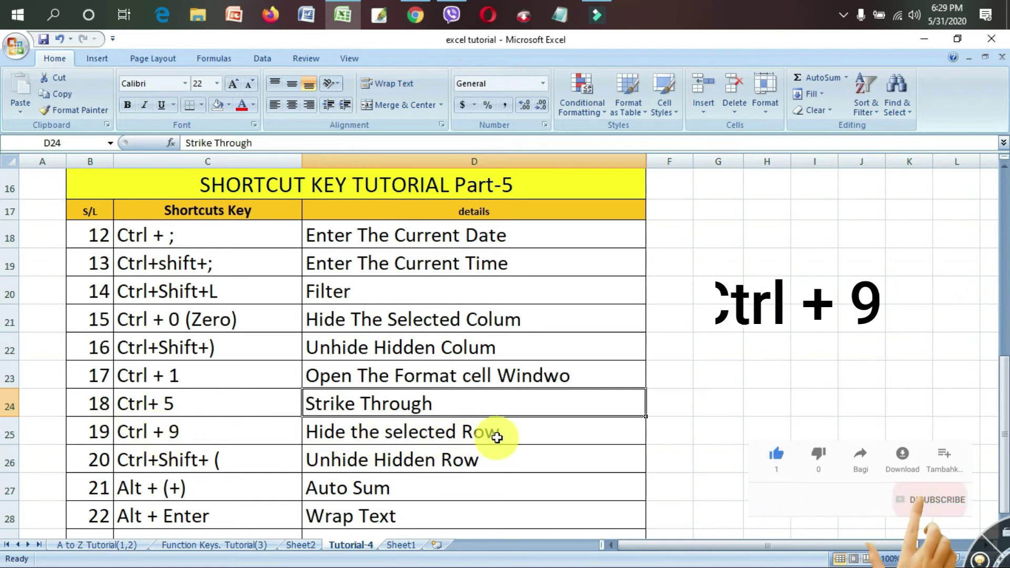
Switch to Sheet2 and hide row 8 of the table
{"action": "left_click", "coordinate": [300, 546]}
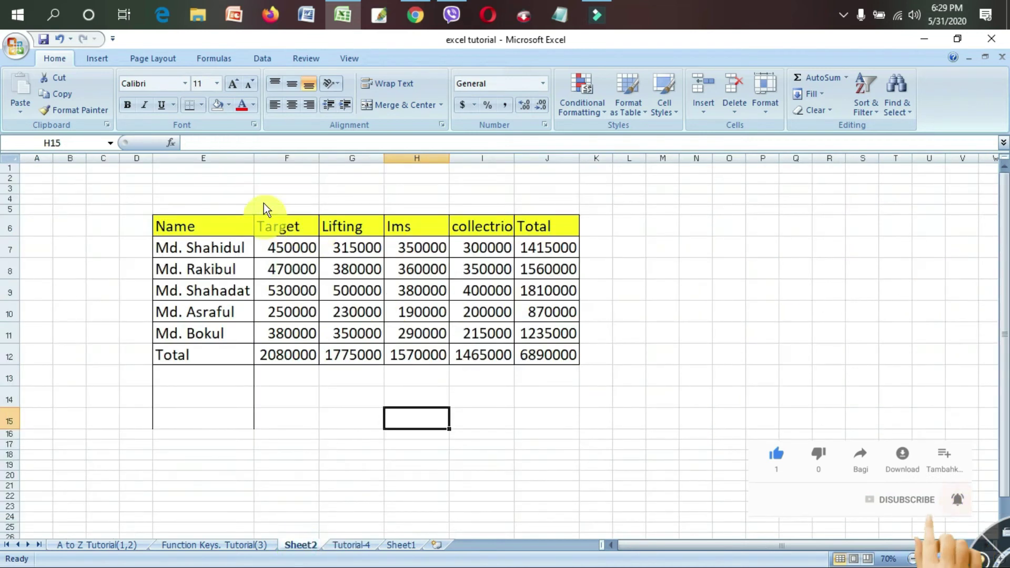
{"action": "left_click", "coordinate": [279, 158]}
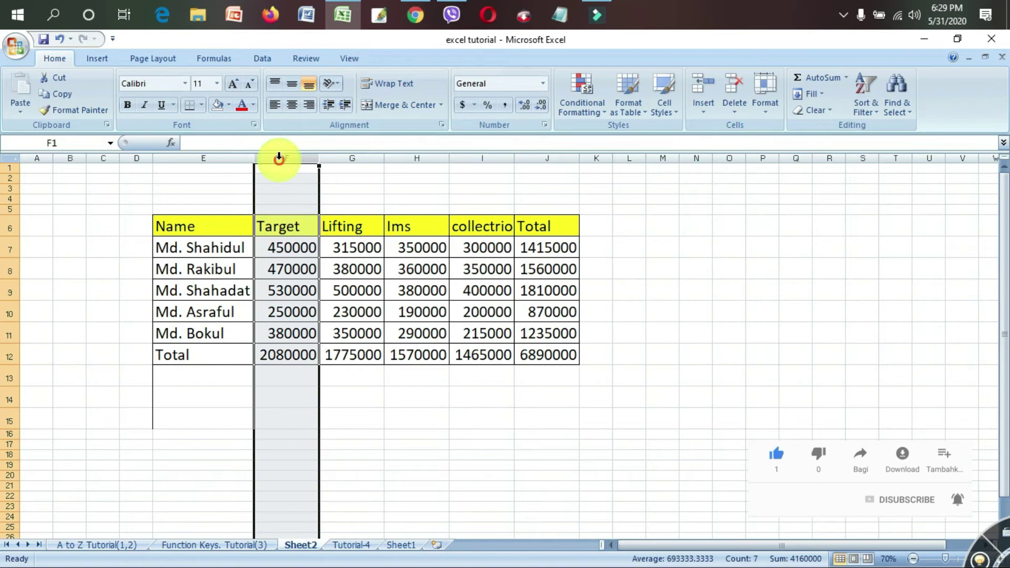
{"action": "left_click", "coordinate": [11, 264]}
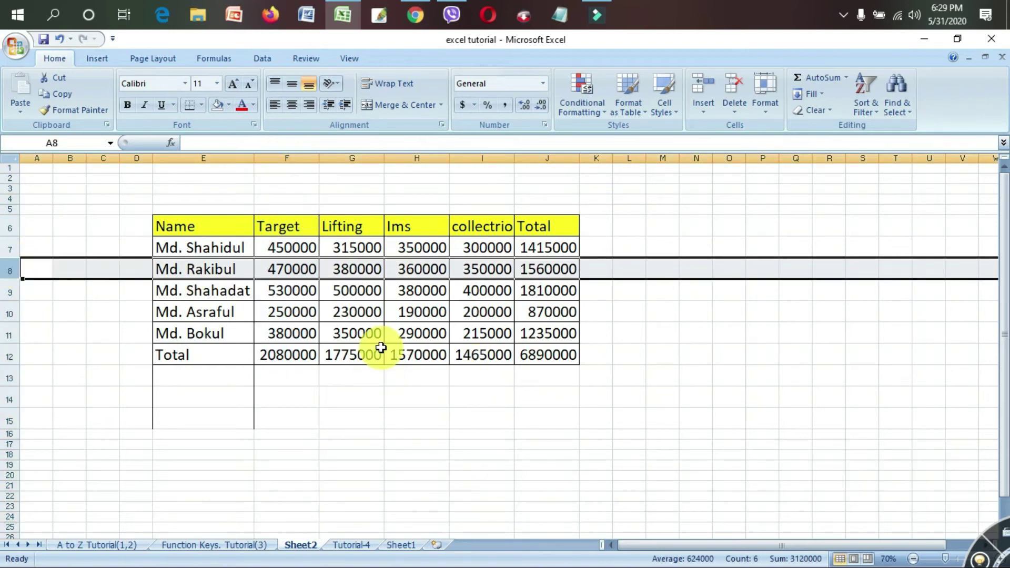
{"action": "key", "text": "ctrl+9"}
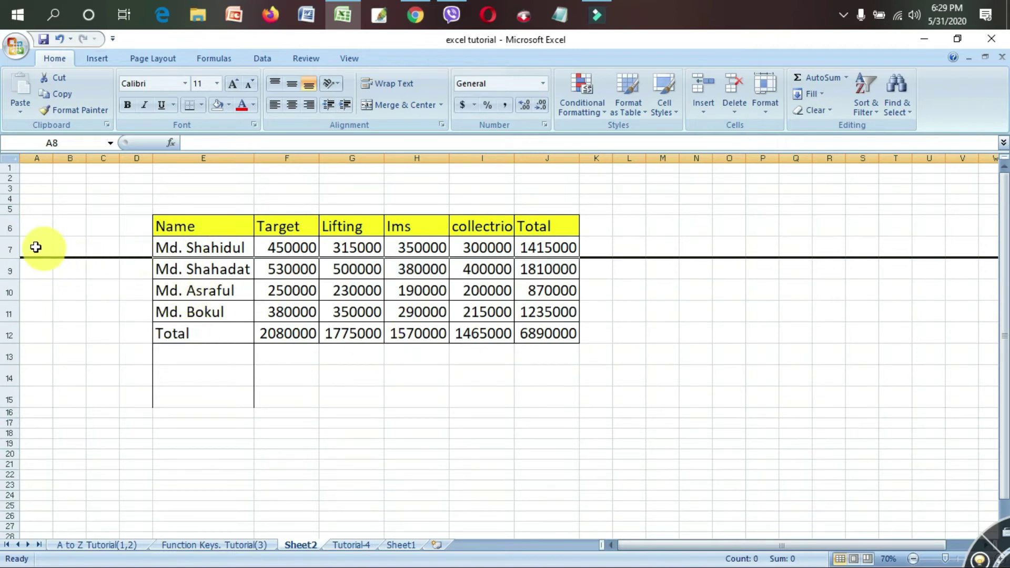
Unhide row 8 by way of the rows 7 and 9 around it, then deselect the rows
{"action": "left_click_drag", "start_coordinate": [11, 244], "coordinate": [11, 264]}
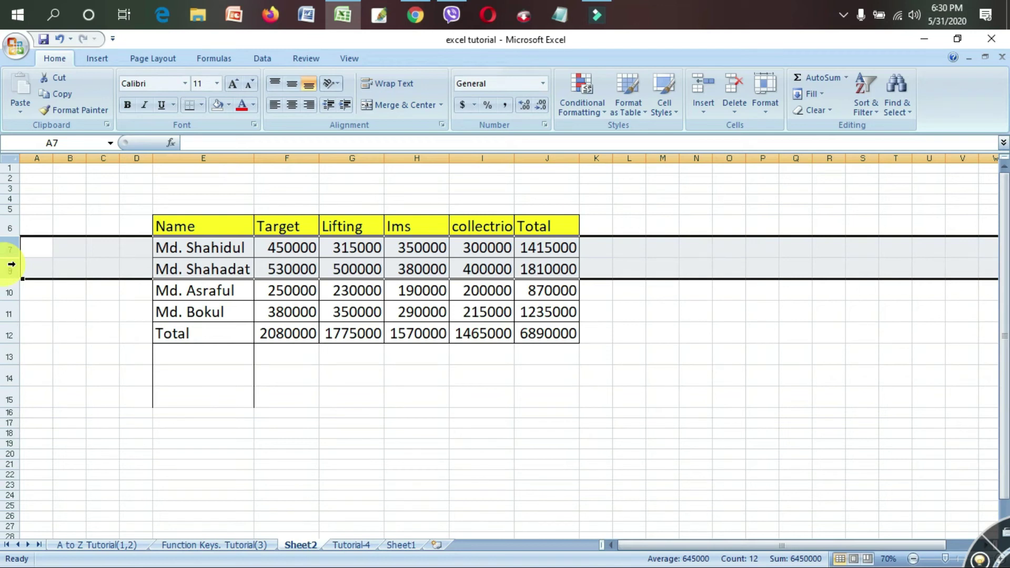
{"action": "key", "text": "ctrl+shift+9"}
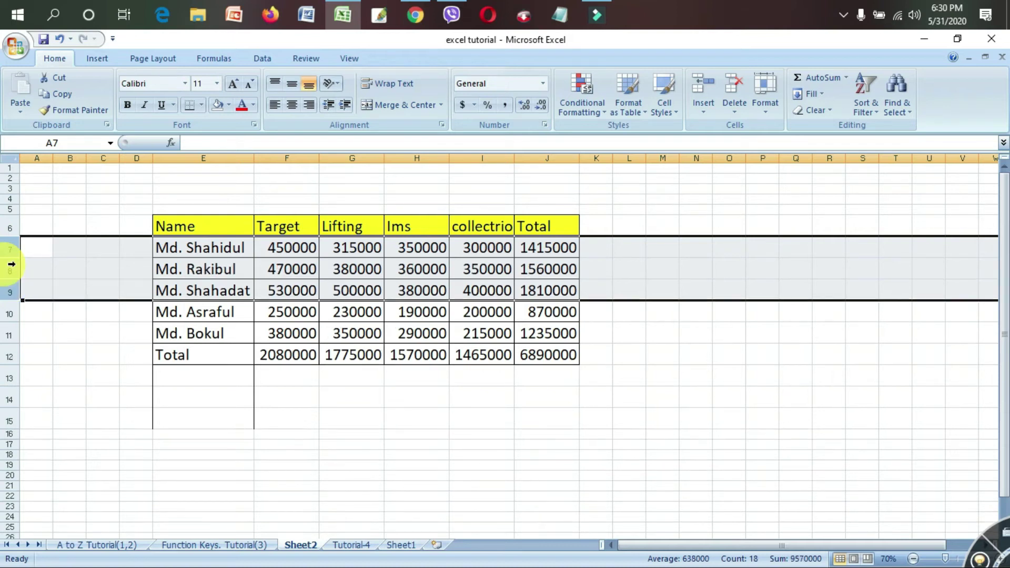
{"action": "left_click", "coordinate": [111, 245]}
{"action": "left_click", "coordinate": [131, 284]}
{"action": "left_click", "coordinate": [135, 244]}
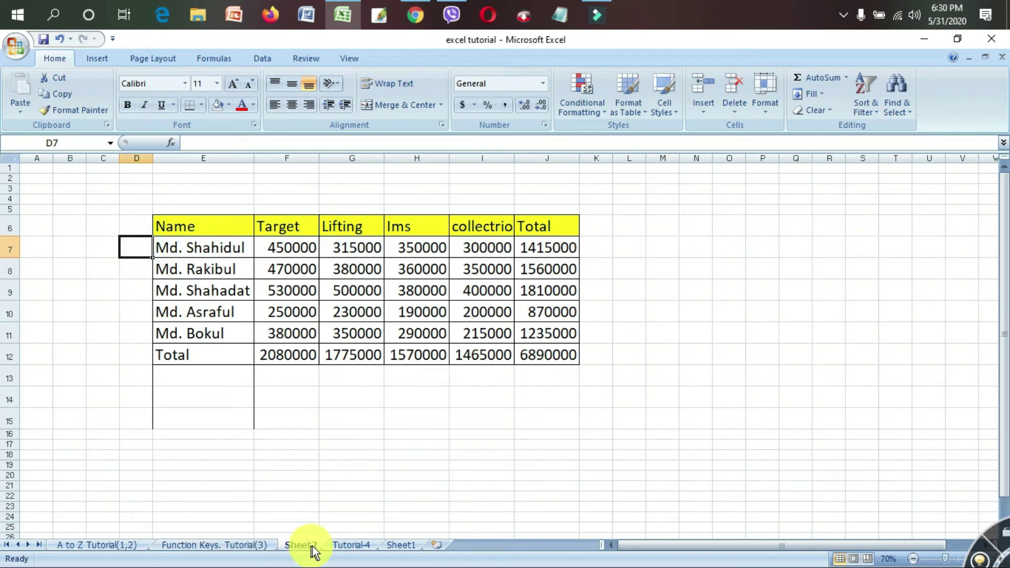
Return to the Tutorial-4 sheet, review the hide and unhide row entries and go to the Auto Sum entry in row 27
{"action": "left_click", "coordinate": [350, 545]}
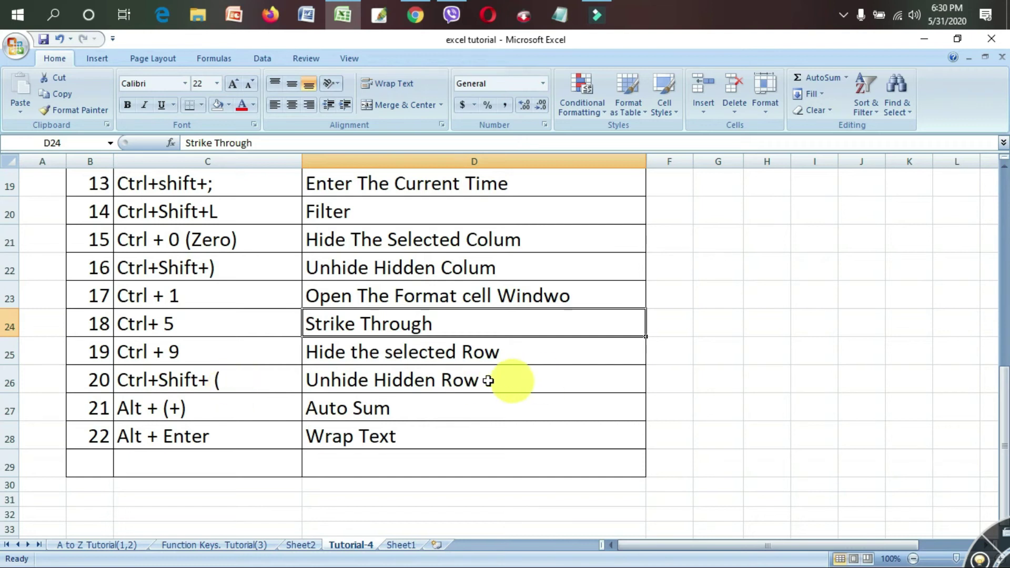
{"action": "left_click_drag", "start_coordinate": [333, 353], "coordinate": [331, 384]}
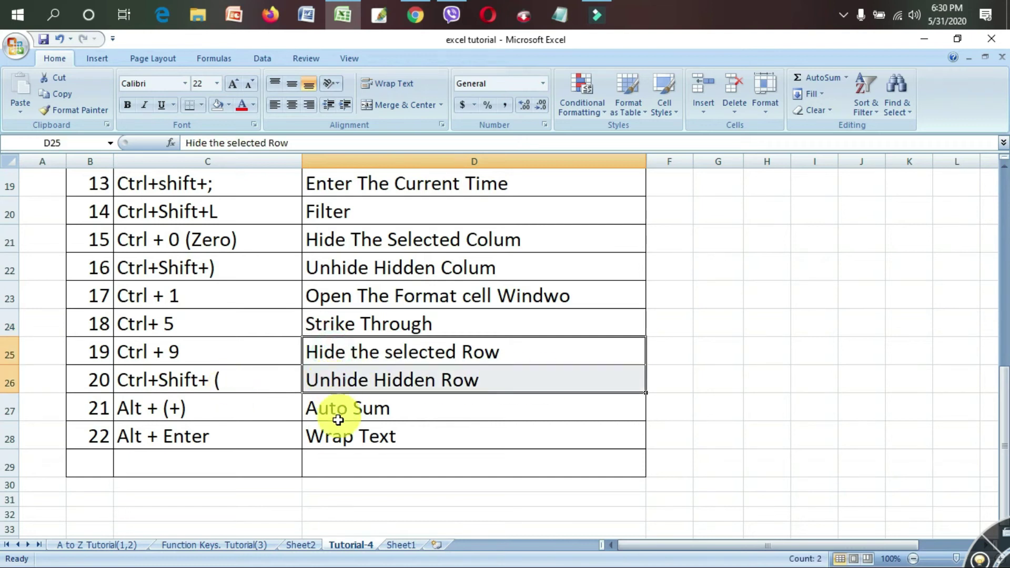
{"action": "left_click", "coordinate": [275, 417]}
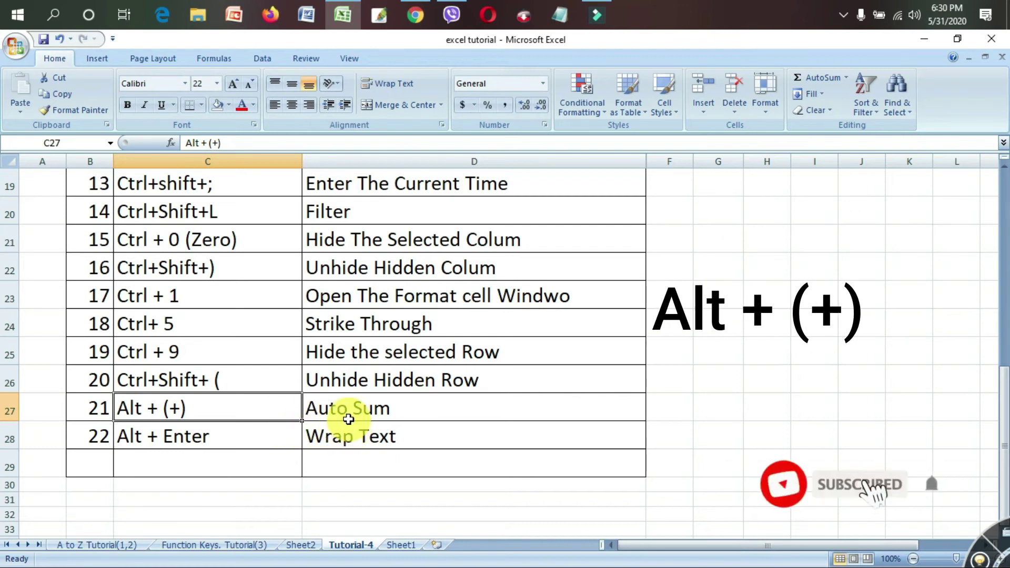
Switch to Sheet2 and clear the column totals in cells F12:J12 of the table's Total row
{"action": "left_click", "coordinate": [301, 544]}
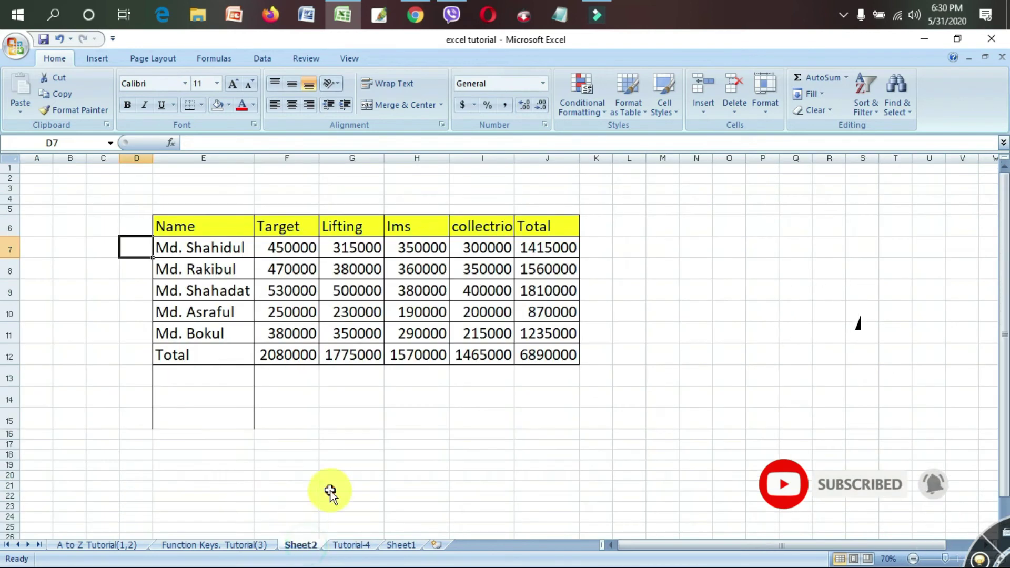
{"action": "left_click_drag", "start_coordinate": [284, 358], "coordinate": [523, 354]}
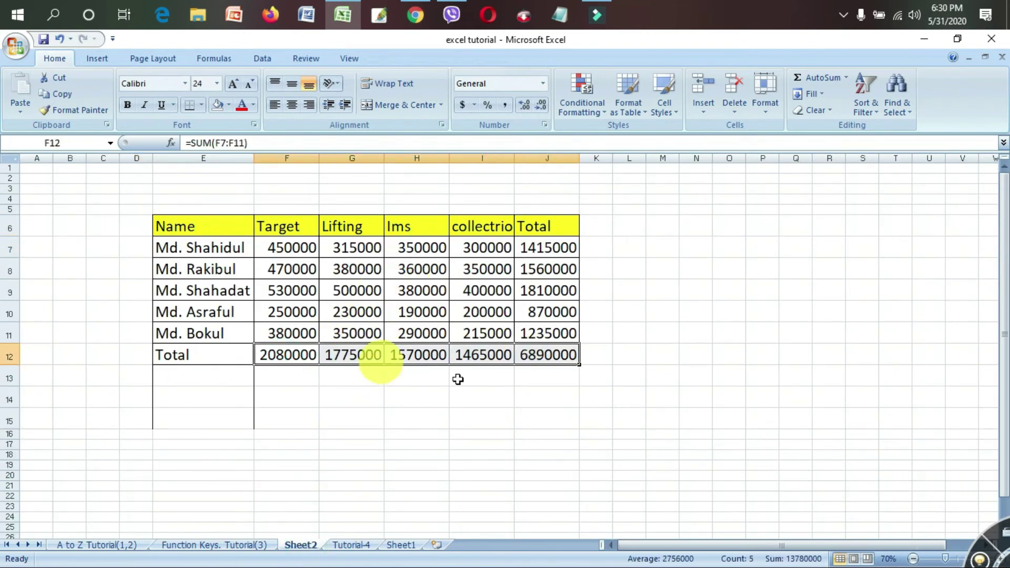
{"action": "left_click", "coordinate": [389, 396]}
{"action": "left_click_drag", "start_coordinate": [295, 356], "coordinate": [523, 347]}
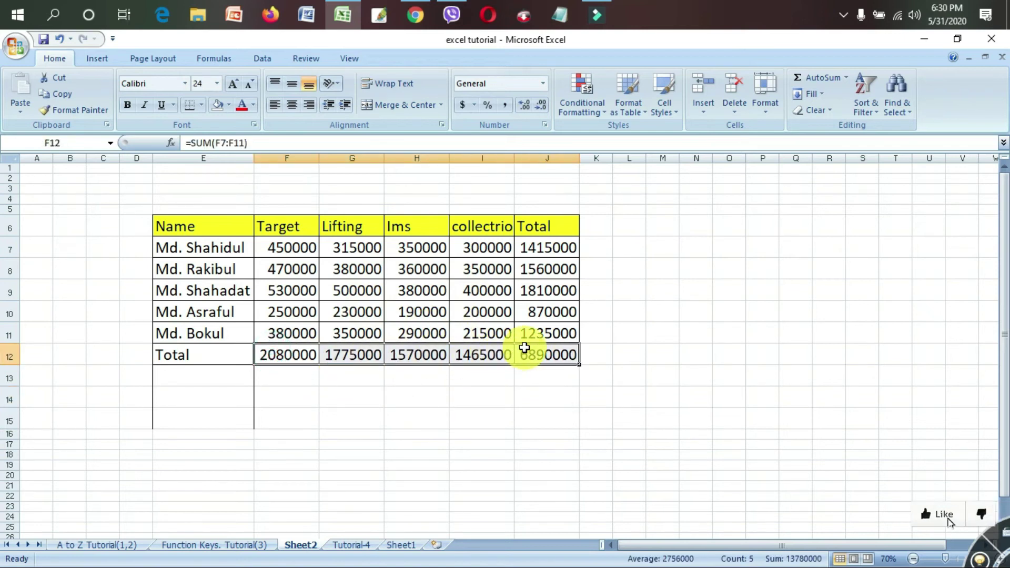
{"action": "key", "text": "Delete"}
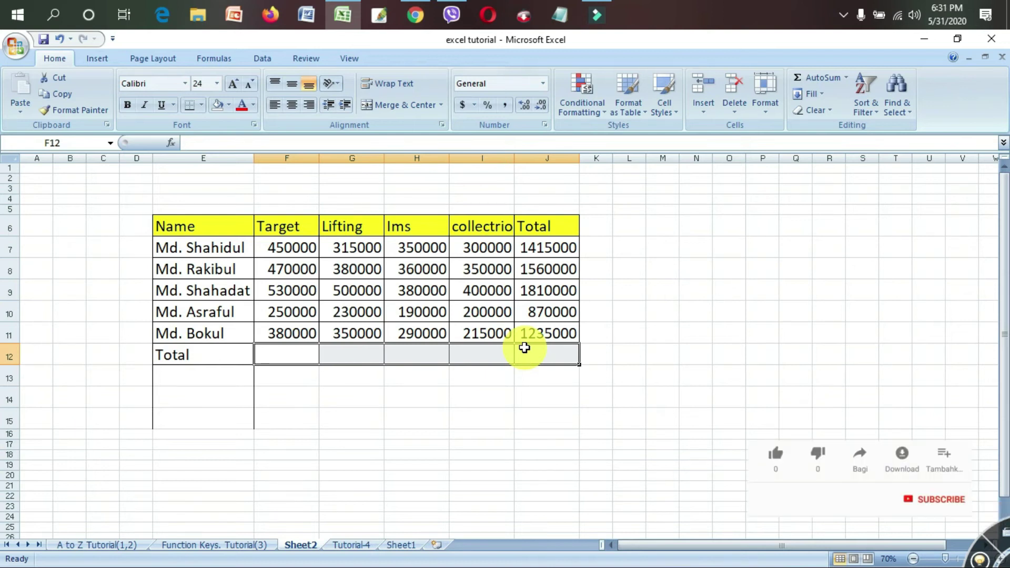
Fill the empty Total row cells F12:J12 with AutoSum formulas that add up the rows above
{"action": "left_click", "coordinate": [282, 353]}
{"action": "left_click", "coordinate": [544, 352]}
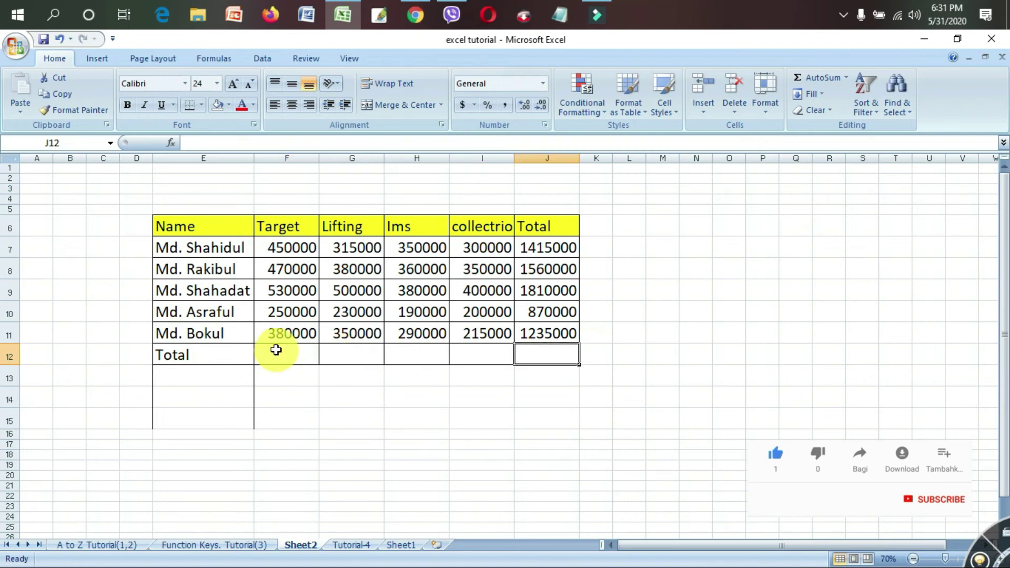
{"action": "left_click_drag", "start_coordinate": [276, 350], "coordinate": [469, 349]}
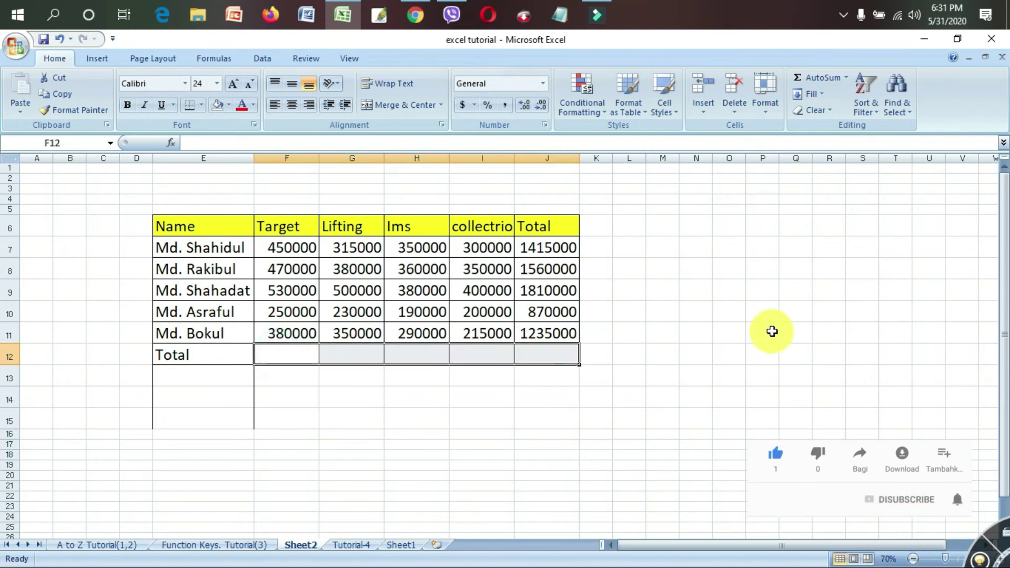
{"action": "left_click_drag", "start_coordinate": [280, 348], "coordinate": [550, 350]}
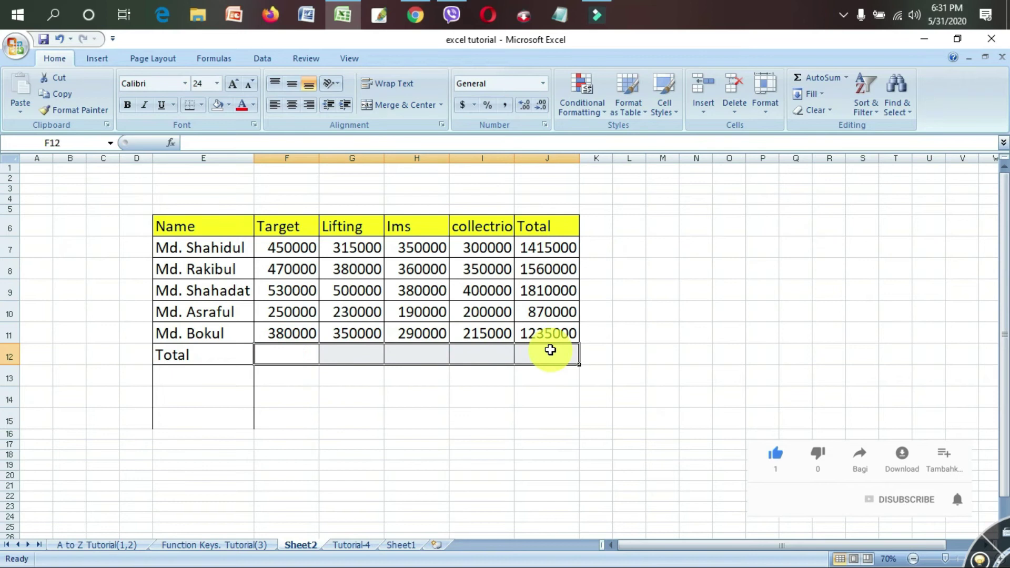
{"action": "key", "text": "alt+equal"}
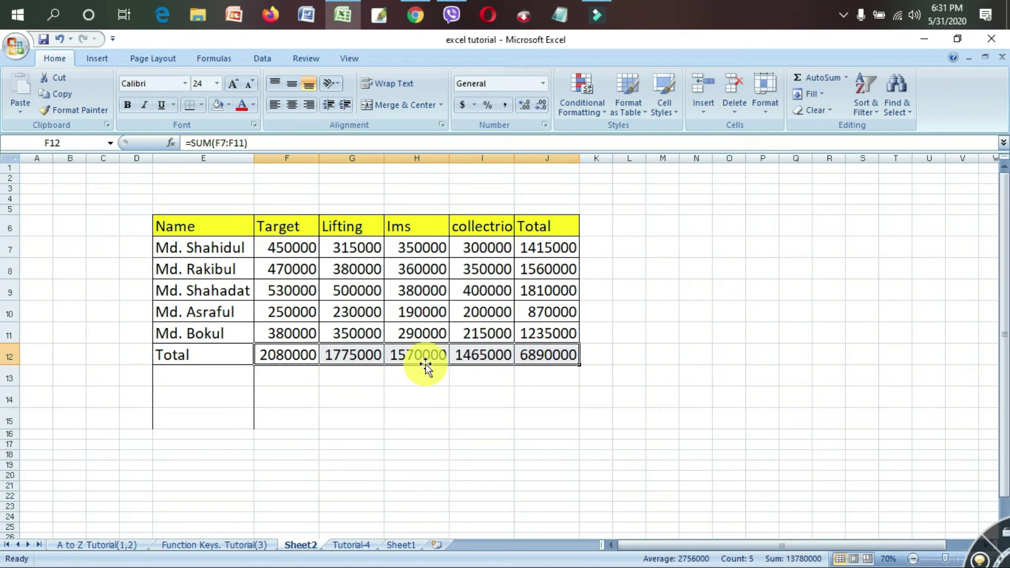
Return to the Tutorial-4 sheet and extend the Auto Sum shortcut in cell C27 to read Alt + (+)/(=)
{"action": "left_click", "coordinate": [355, 550]}
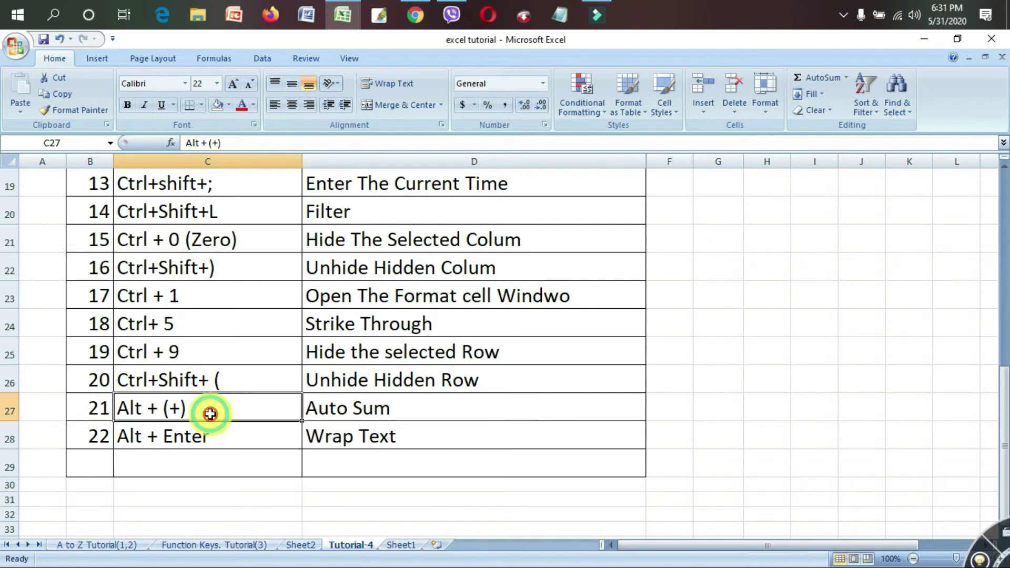
{"action": "double_click", "coordinate": [210, 410]}
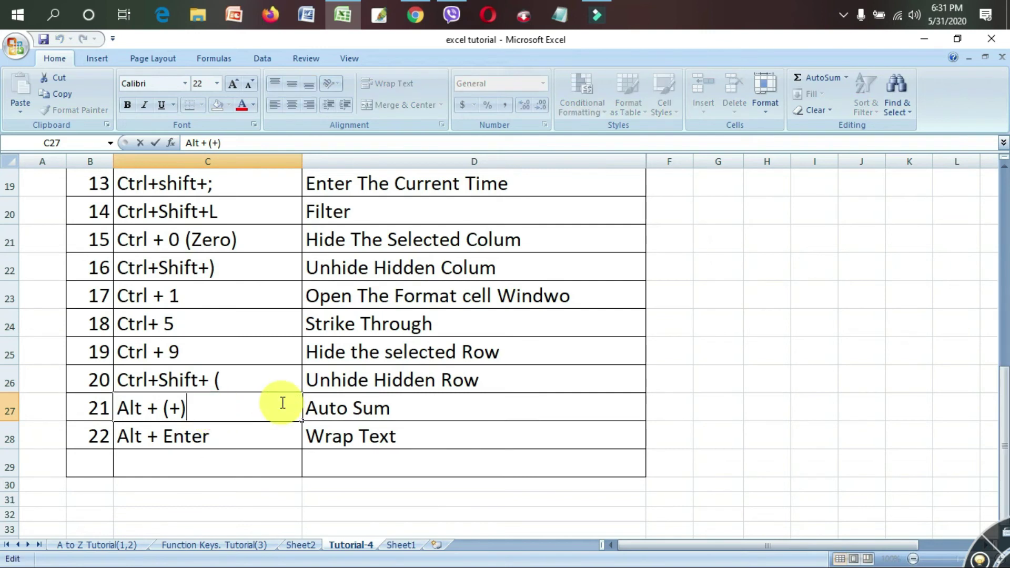
{"action": "type", "text": "+"}
{"action": "key", "text": "BackSpace"}
{"action": "type", "text": "="}
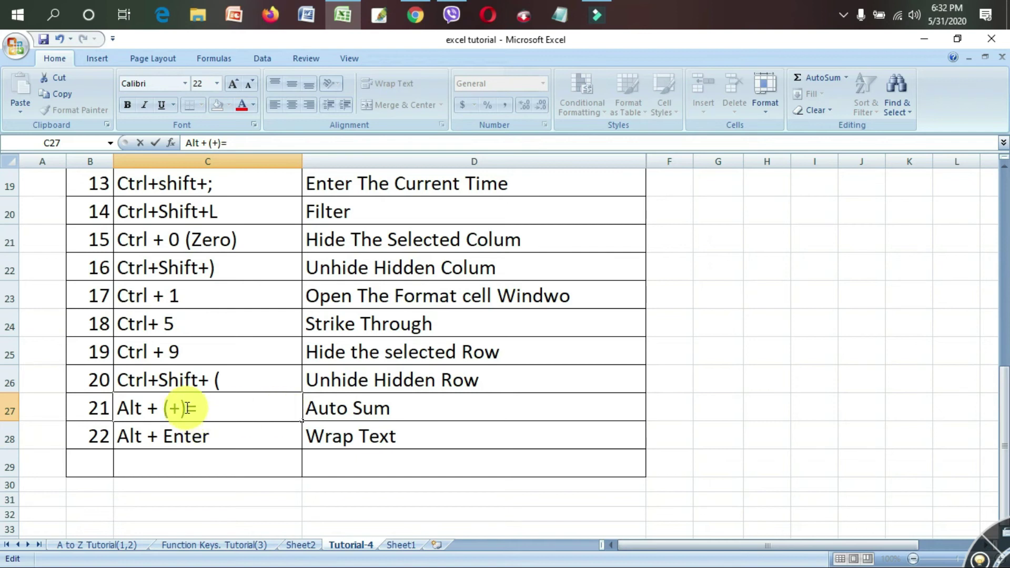
{"action": "type", "text": "/("}
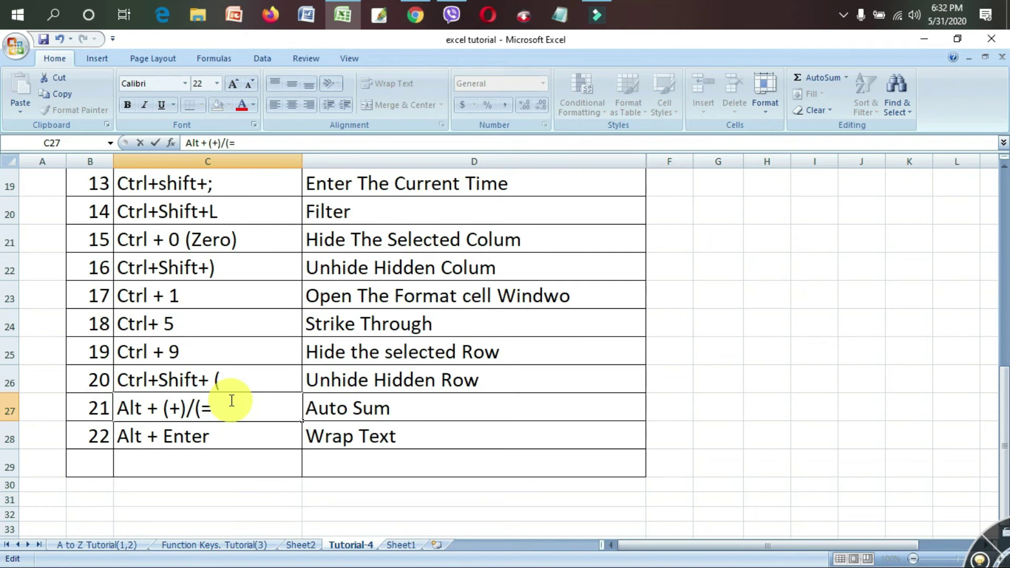
{"action": "type", "text": ")"}
{"action": "left_click", "coordinate": [266, 456]}
{"action": "left_click", "coordinate": [162, 413]}
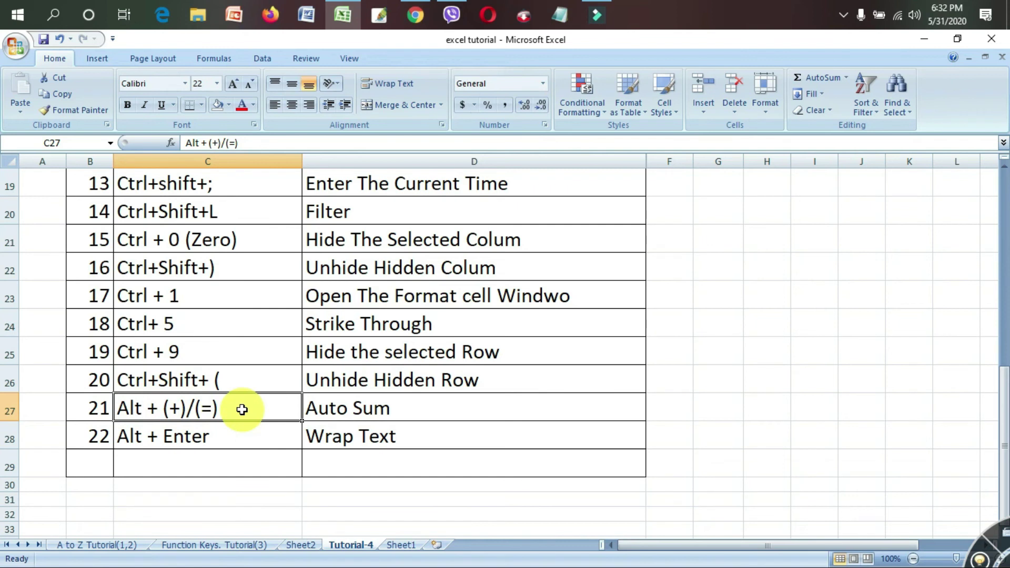
Go over the Auto Sum and Wrap Text entries, then enter the sample text shihab-tech in cell G21
{"action": "left_click", "coordinate": [194, 437]}
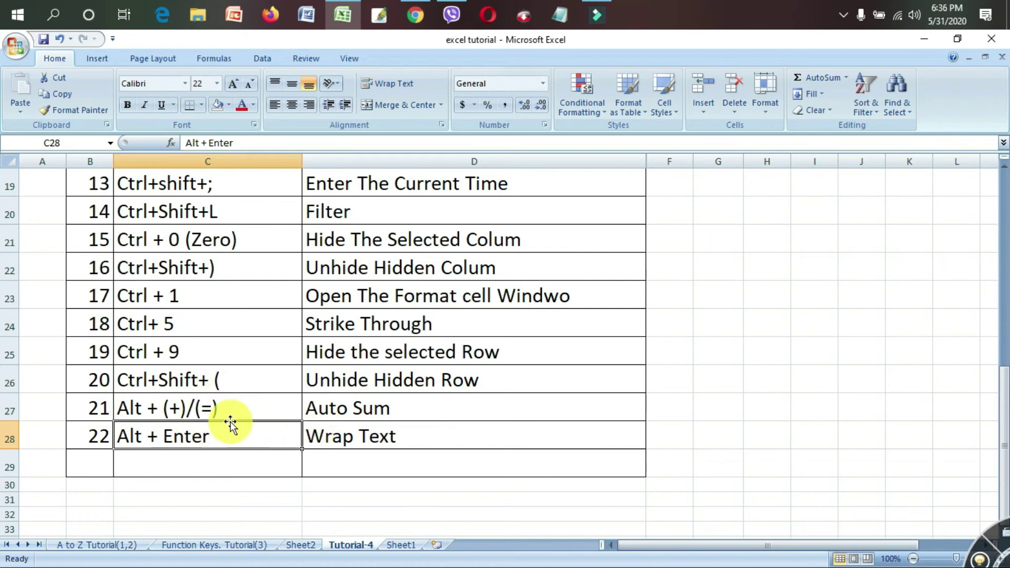
{"action": "left_click", "coordinate": [440, 415]}
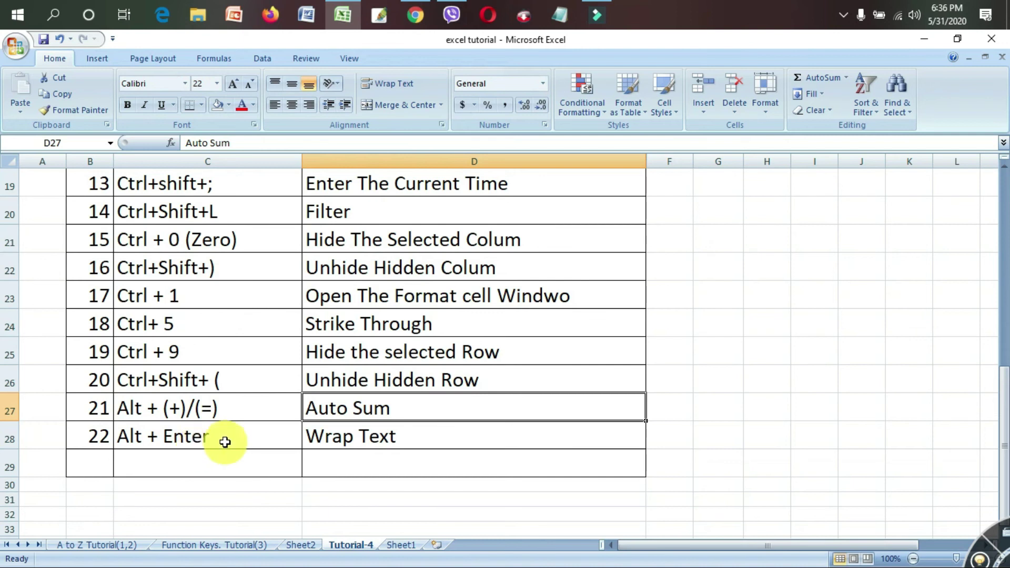
{"action": "scroll", "coordinate": [224, 442], "scroll_direction": "up", "scroll_amount": 1}
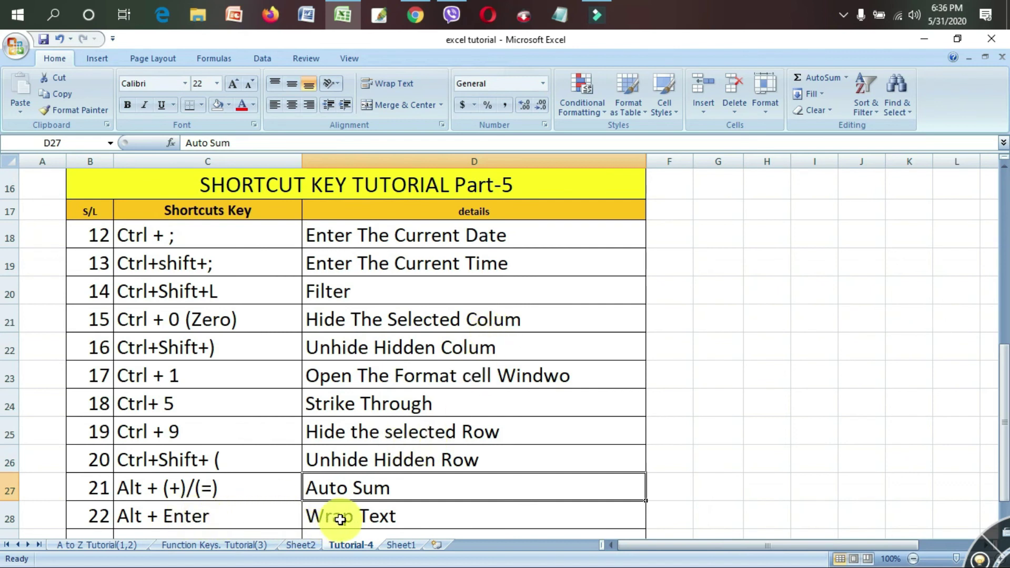
{"action": "left_click", "coordinate": [720, 232]}
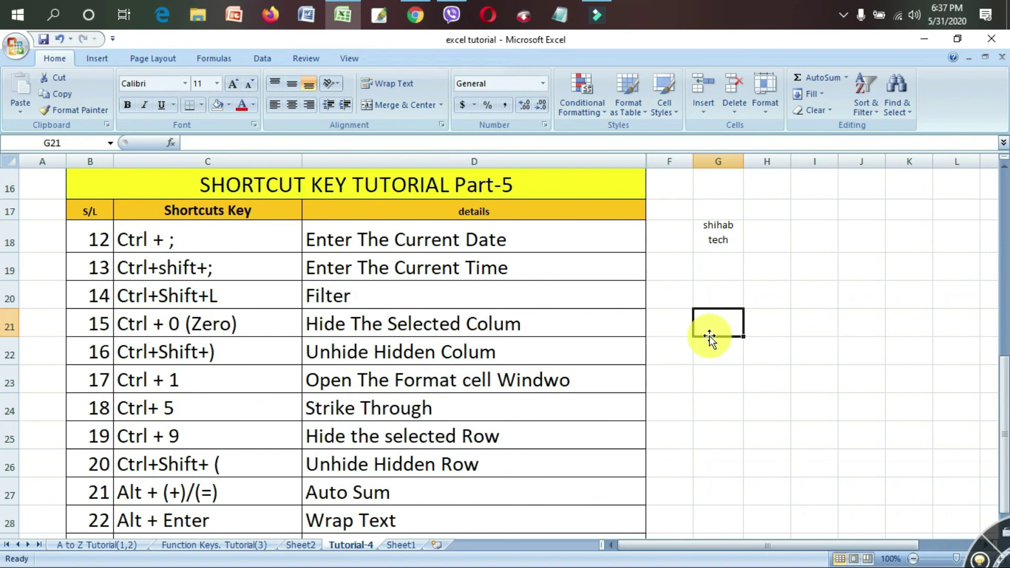
{"action": "type", "text": "shihab"}
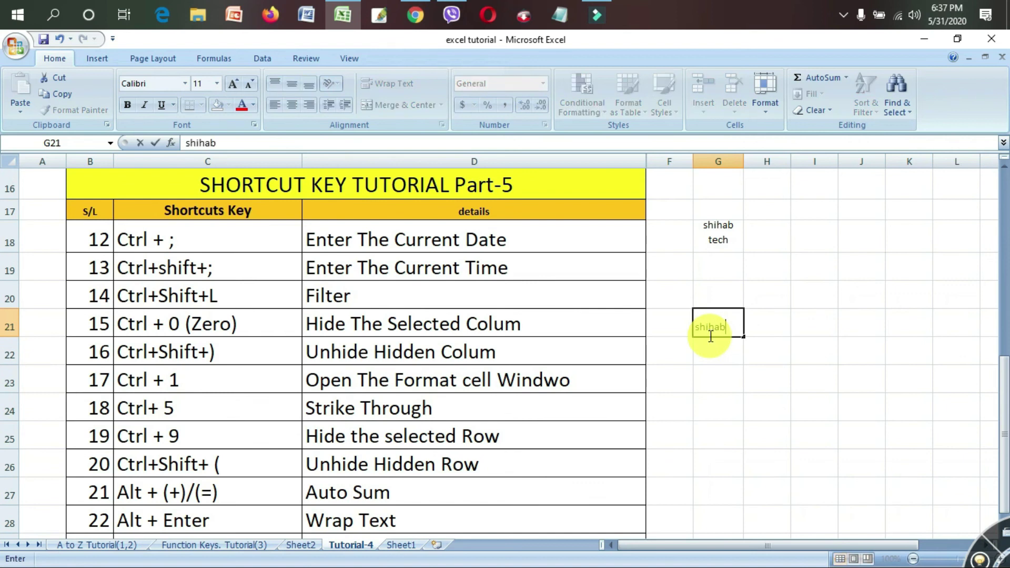
{"action": "type", "text": "-tech"}
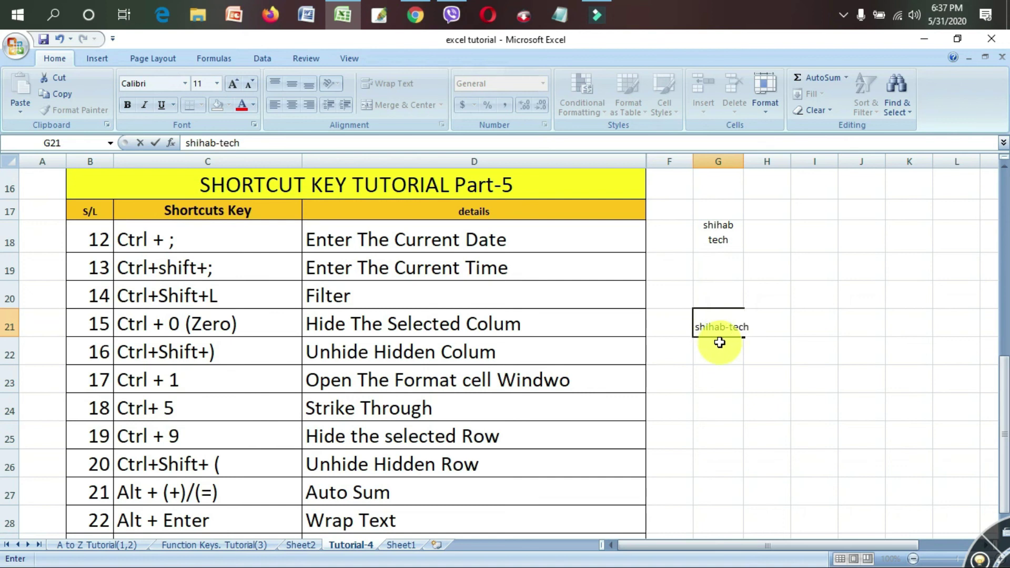
{"action": "left_click", "coordinate": [740, 385]}
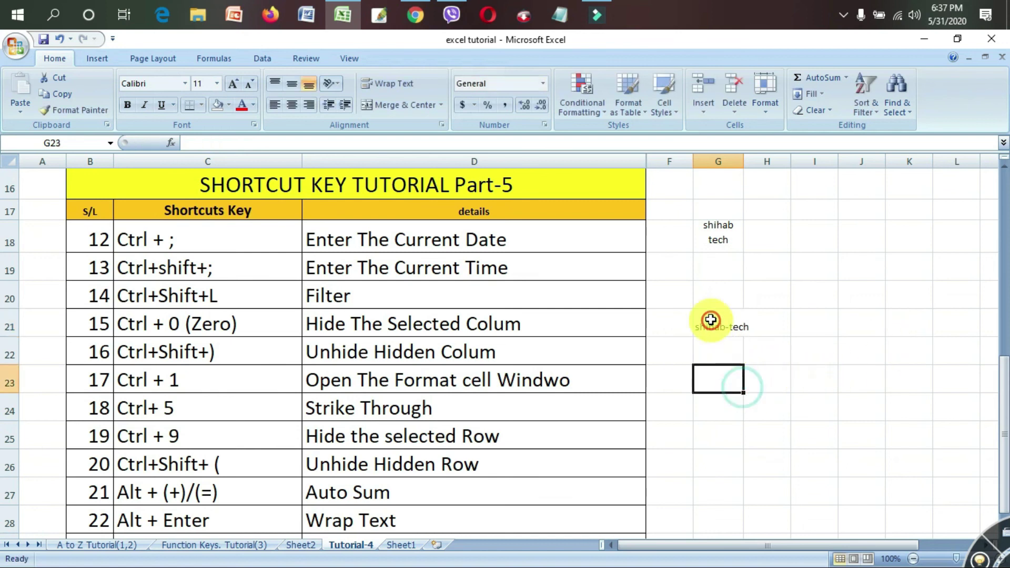
Try to apply Wrap Text to the sample text in cell G21 and select that cell again
{"action": "left_click", "coordinate": [712, 322]}
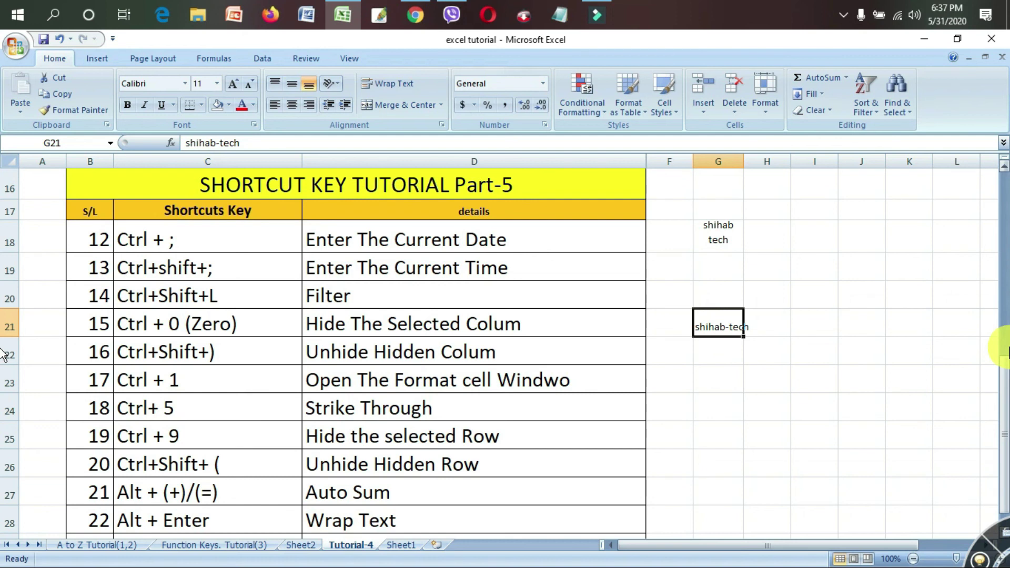
{"action": "key", "text": "alt+h"}
{"action": "key", "text": "w"}
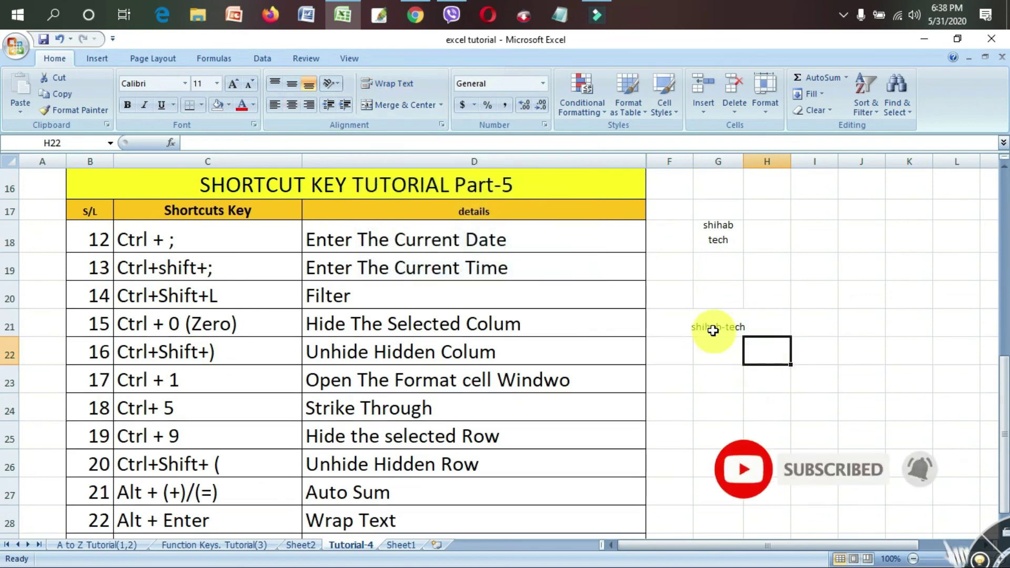
{"action": "left_click", "coordinate": [713, 330]}
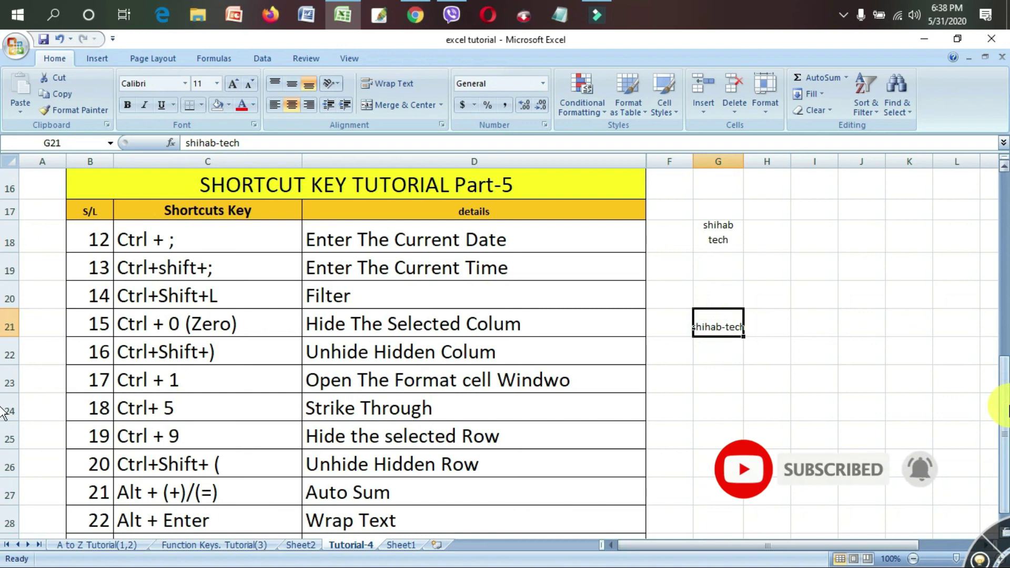